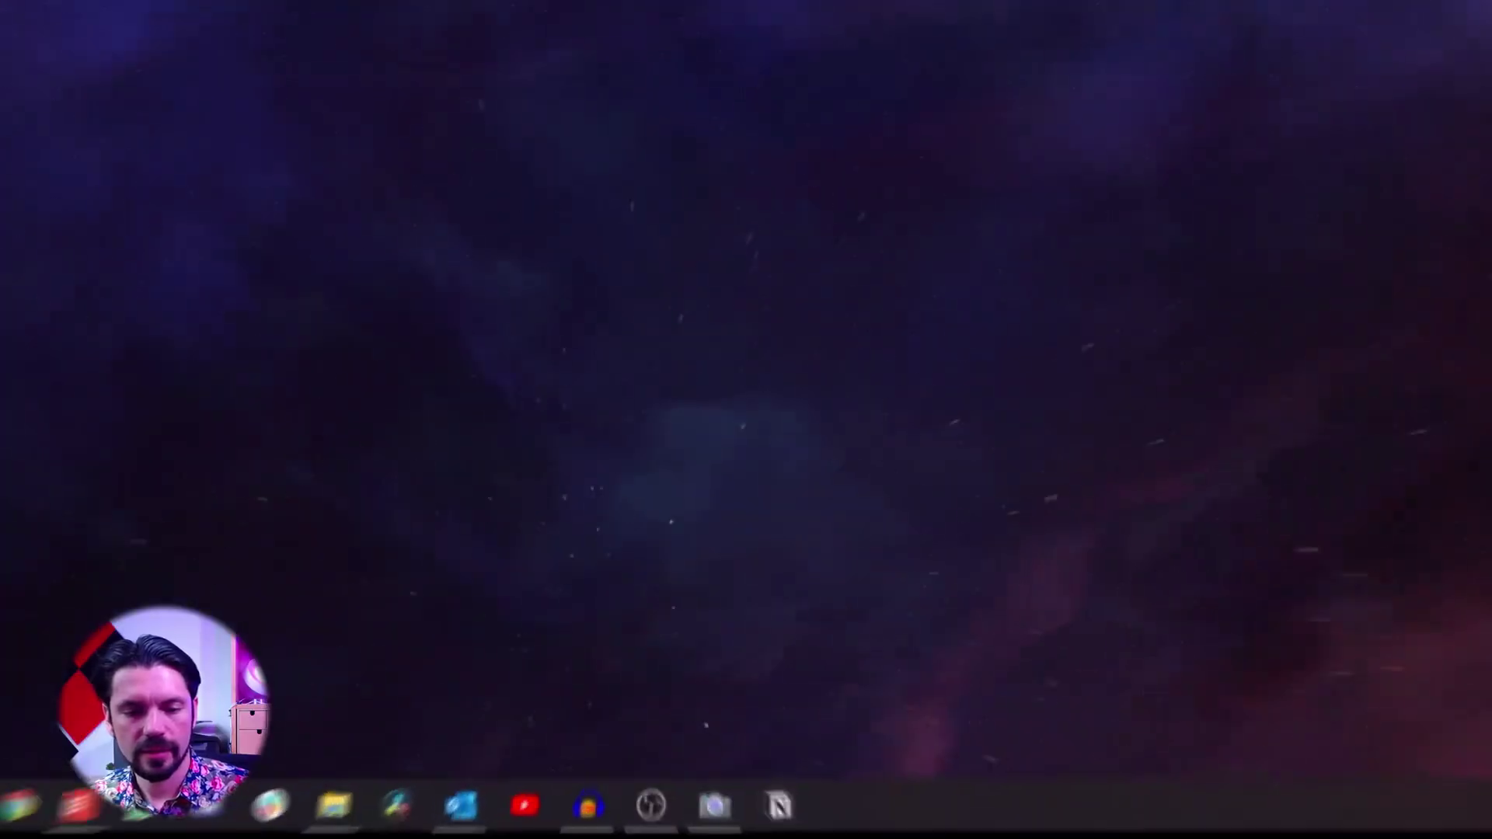
- Launch the Notion desktop app and open the Daystart page from the sidebar
left_click(800, 805)
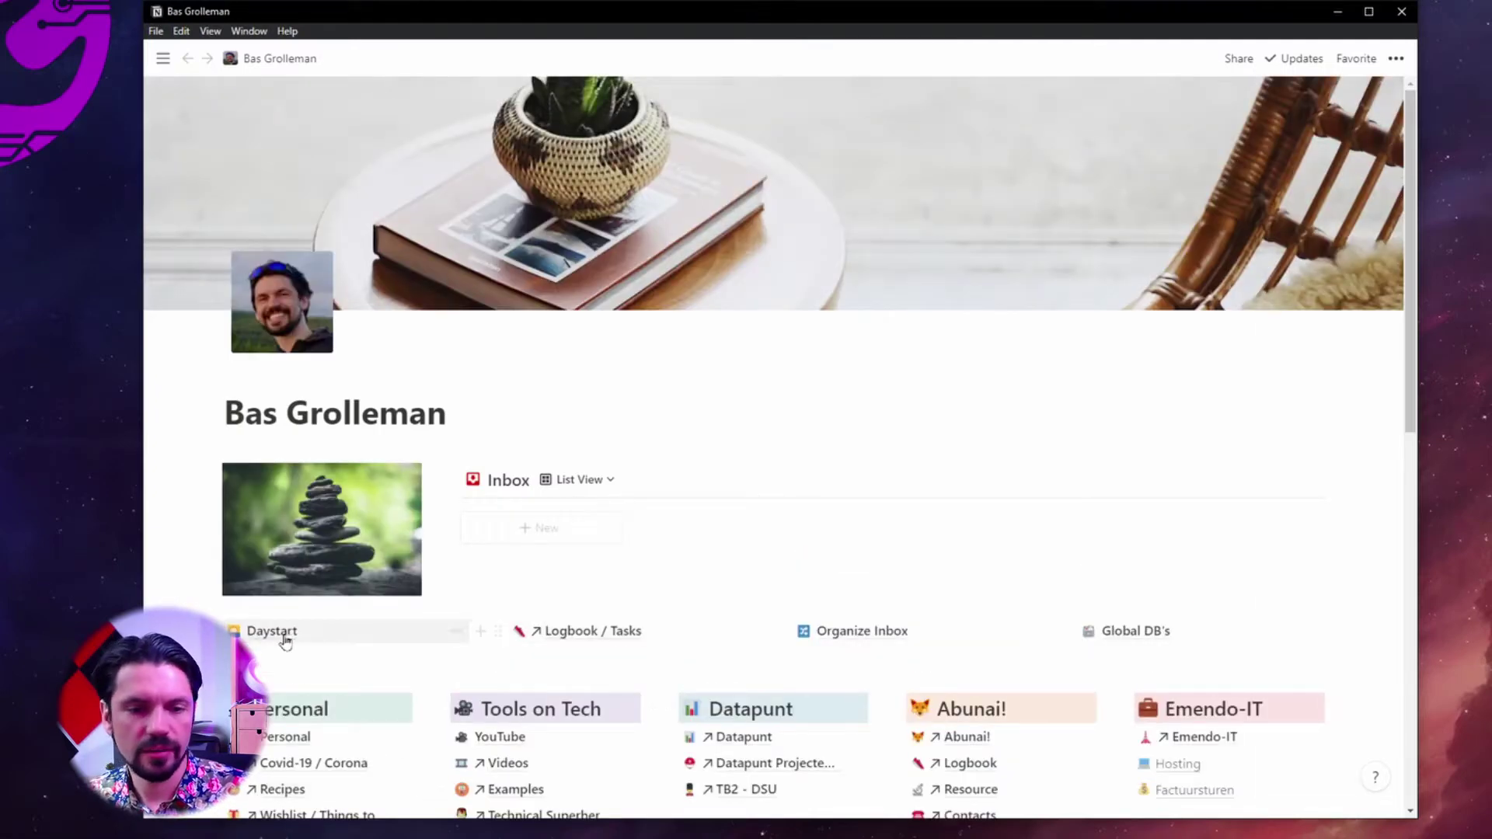
scroll(1057, 751, "down", 1)
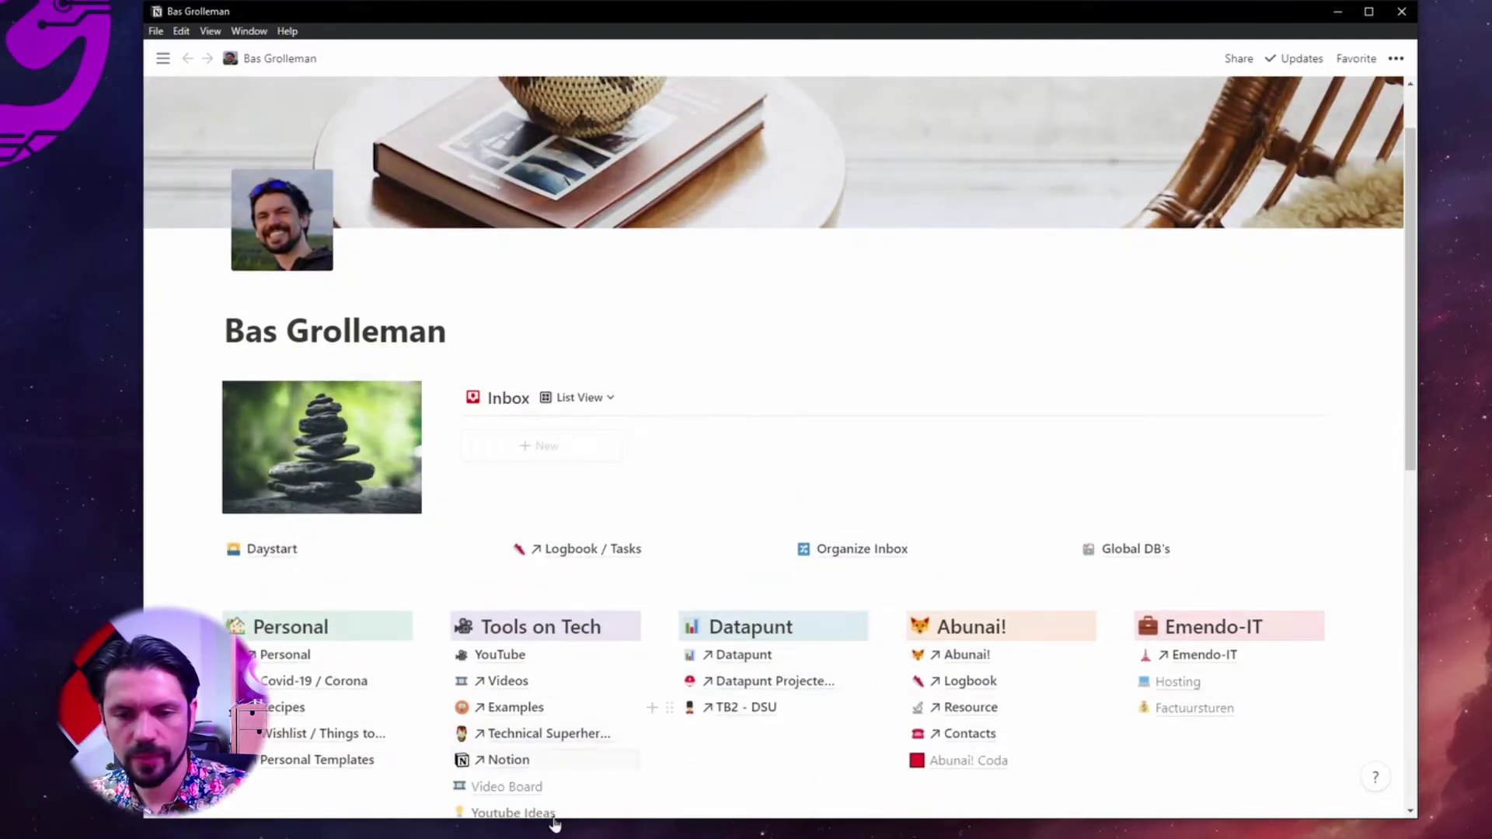
left_click(162, 58)
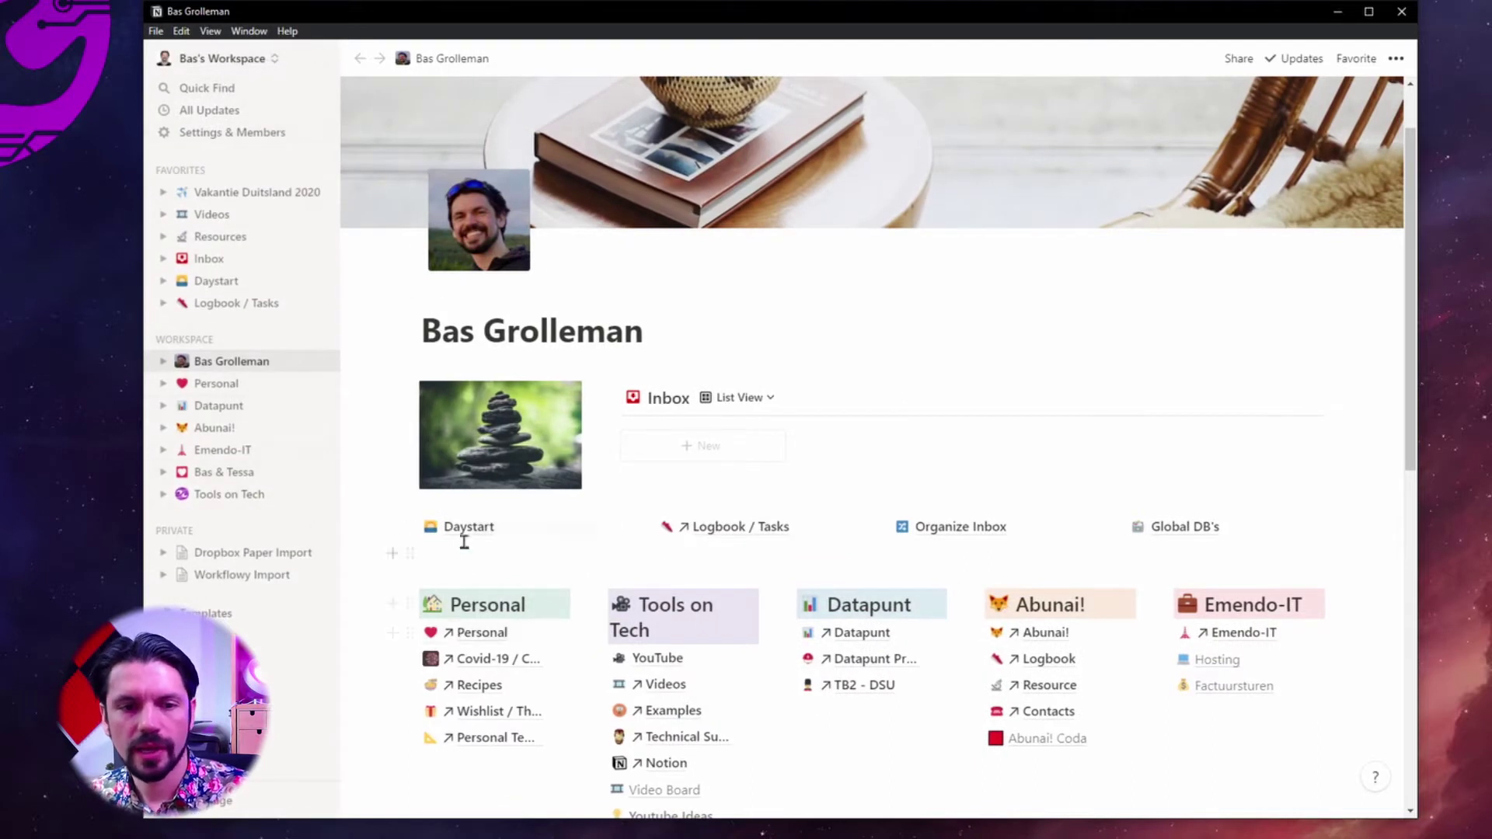
left_click(461, 529)
scroll(879, 276, "down", 8)
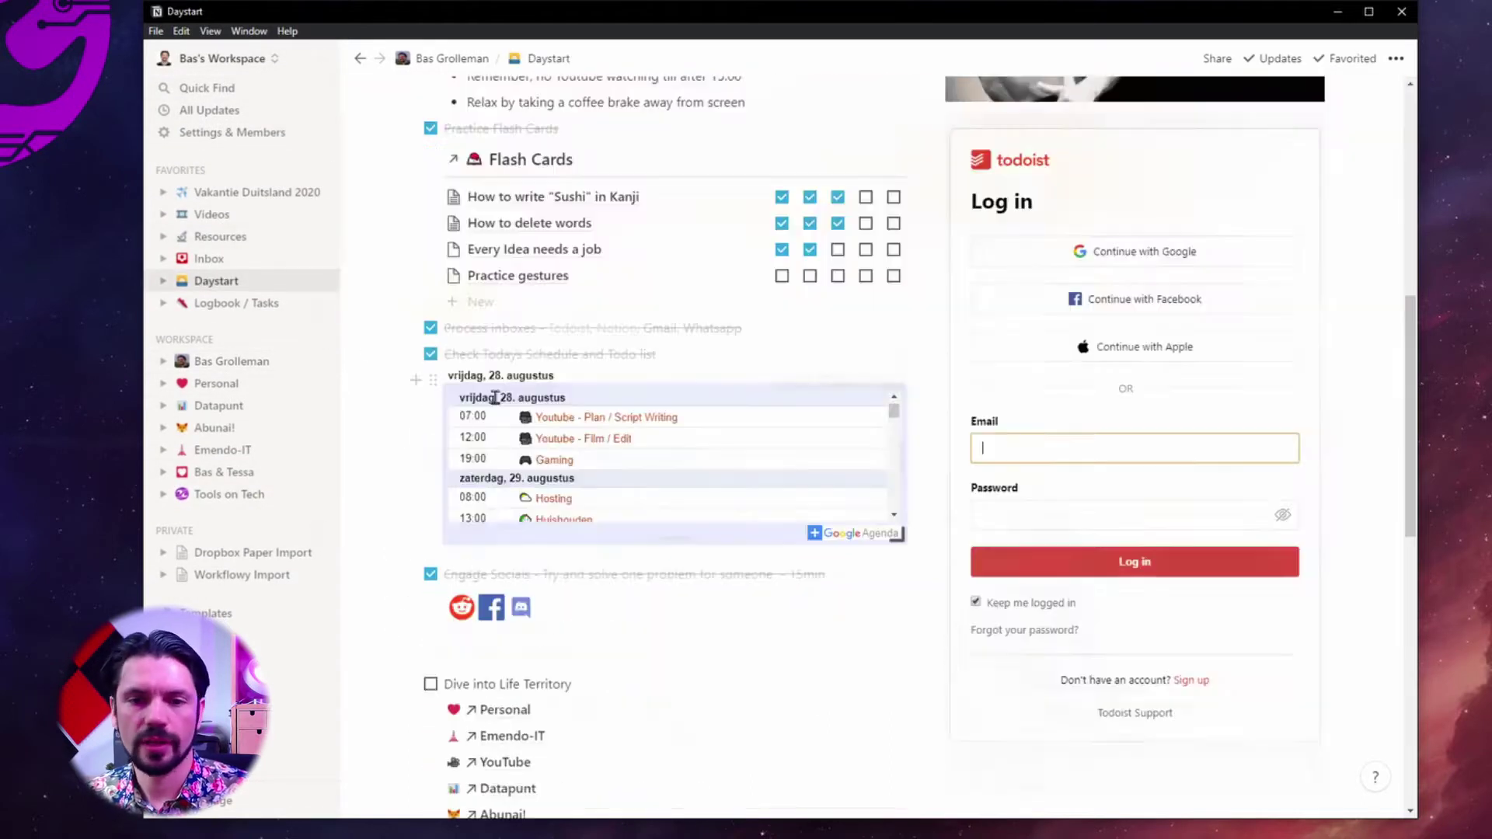
- Open Daystart in a second window, move it aside, then close both Notion windows
left_click(156, 32)
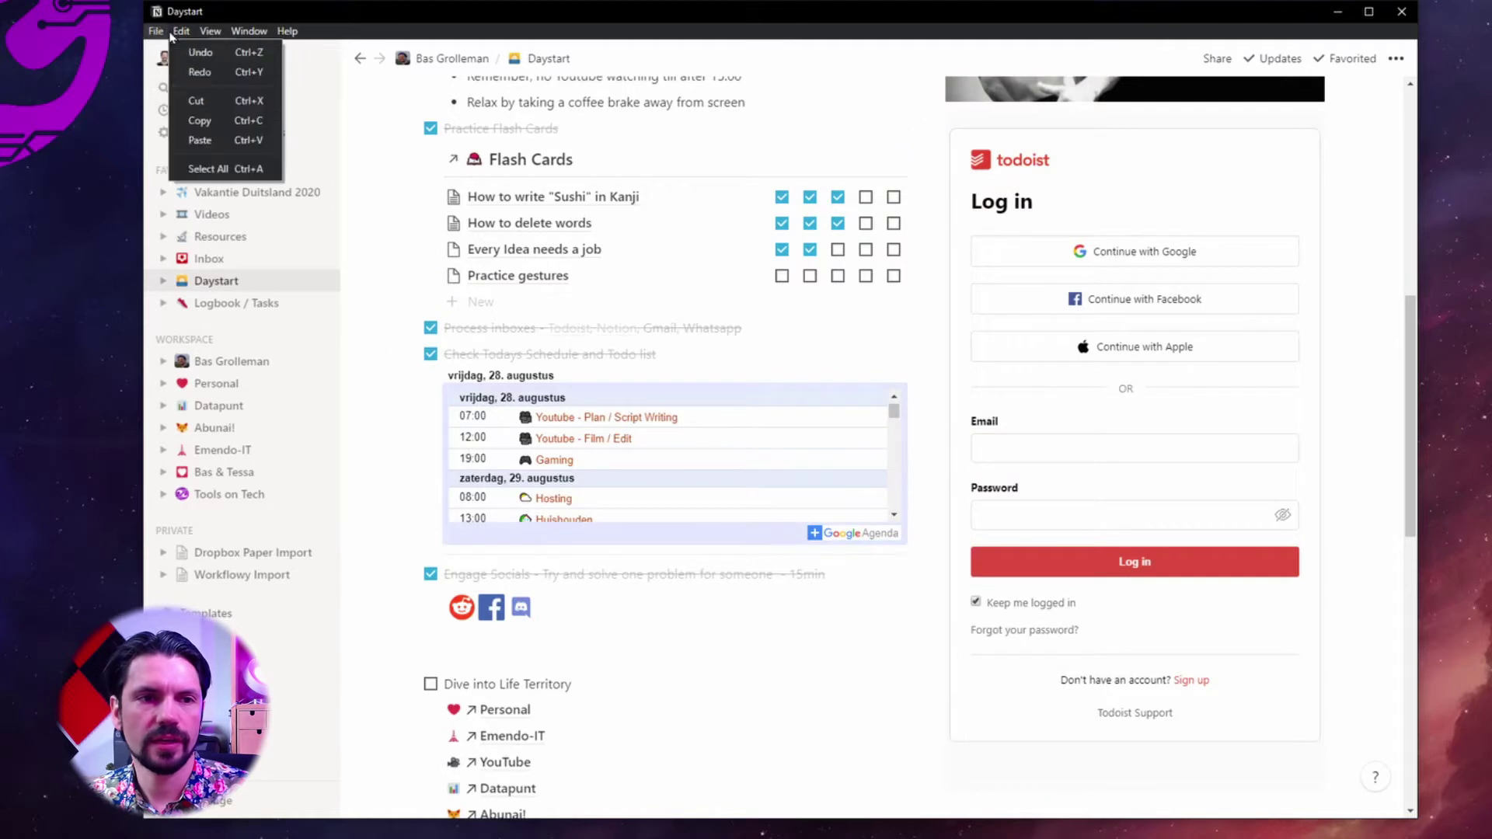
left_click(178, 52)
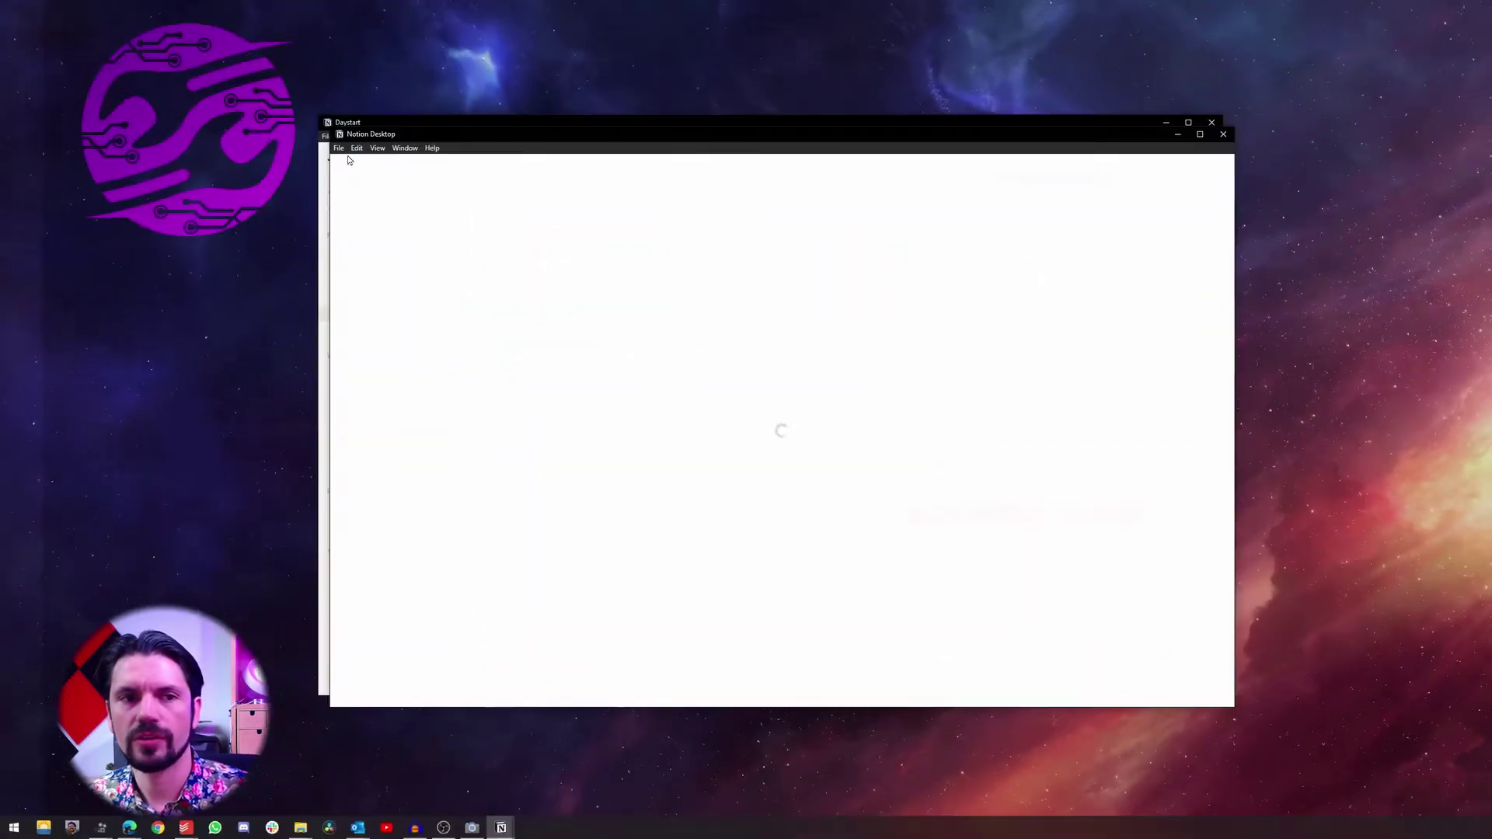
left_click_drag(417, 137, 579, 191)
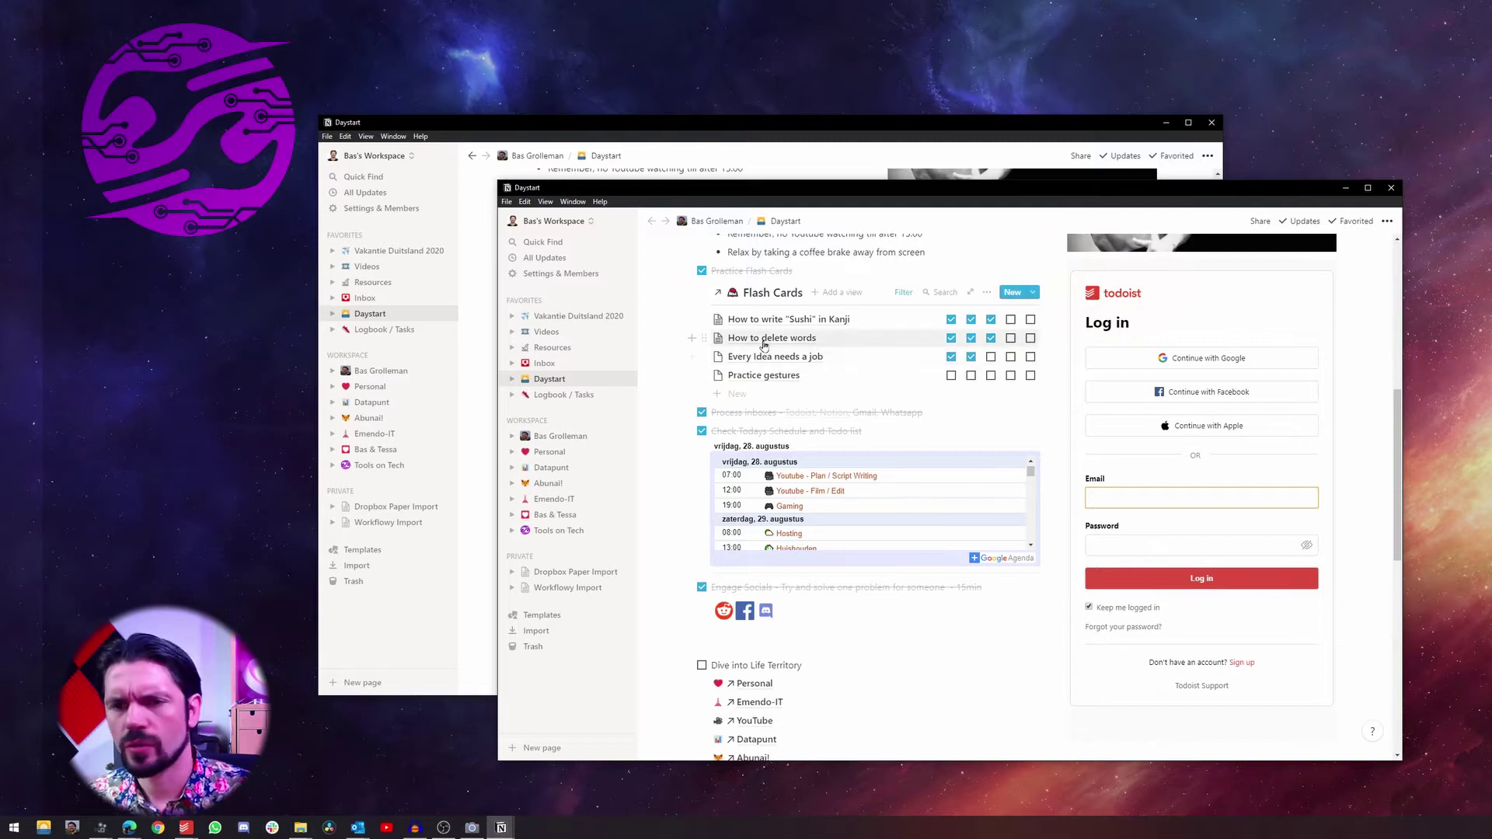
left_click(1392, 188)
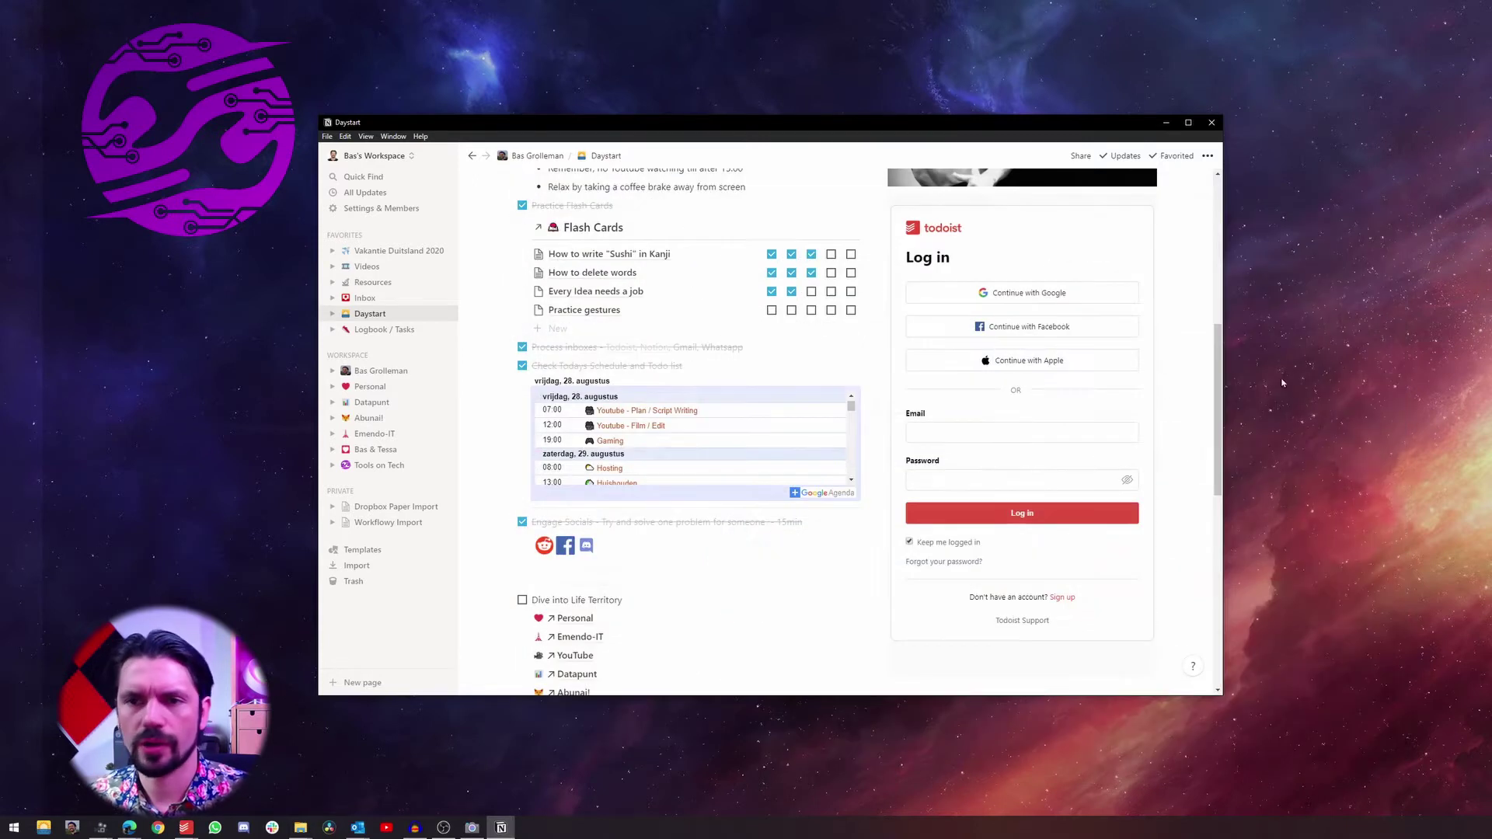
left_click(1210, 125)
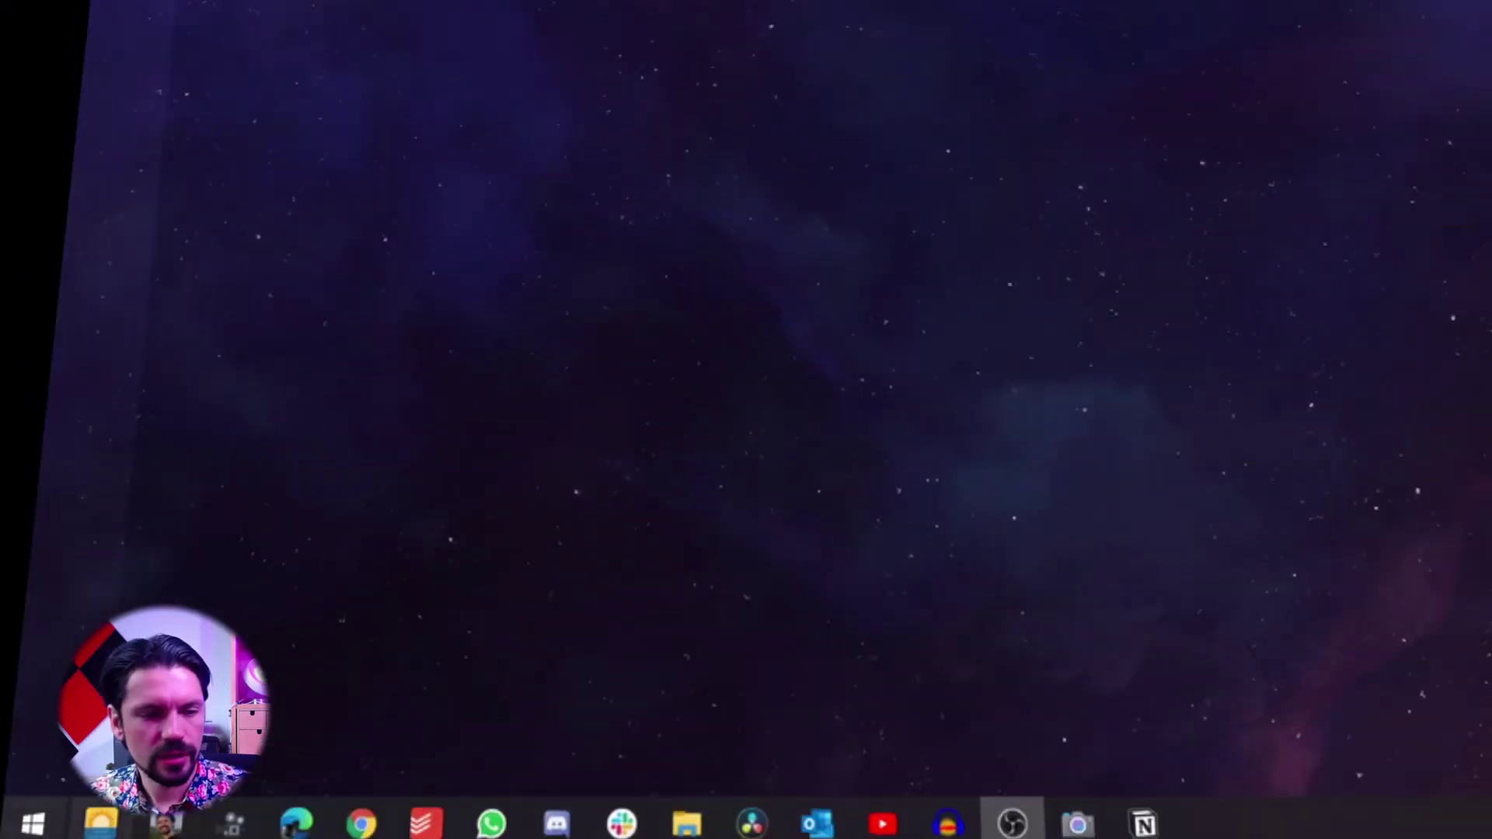
- Launch the Daystart app and another Notion window from the taskbar, moving the blank one down-left
left_click(103, 826)
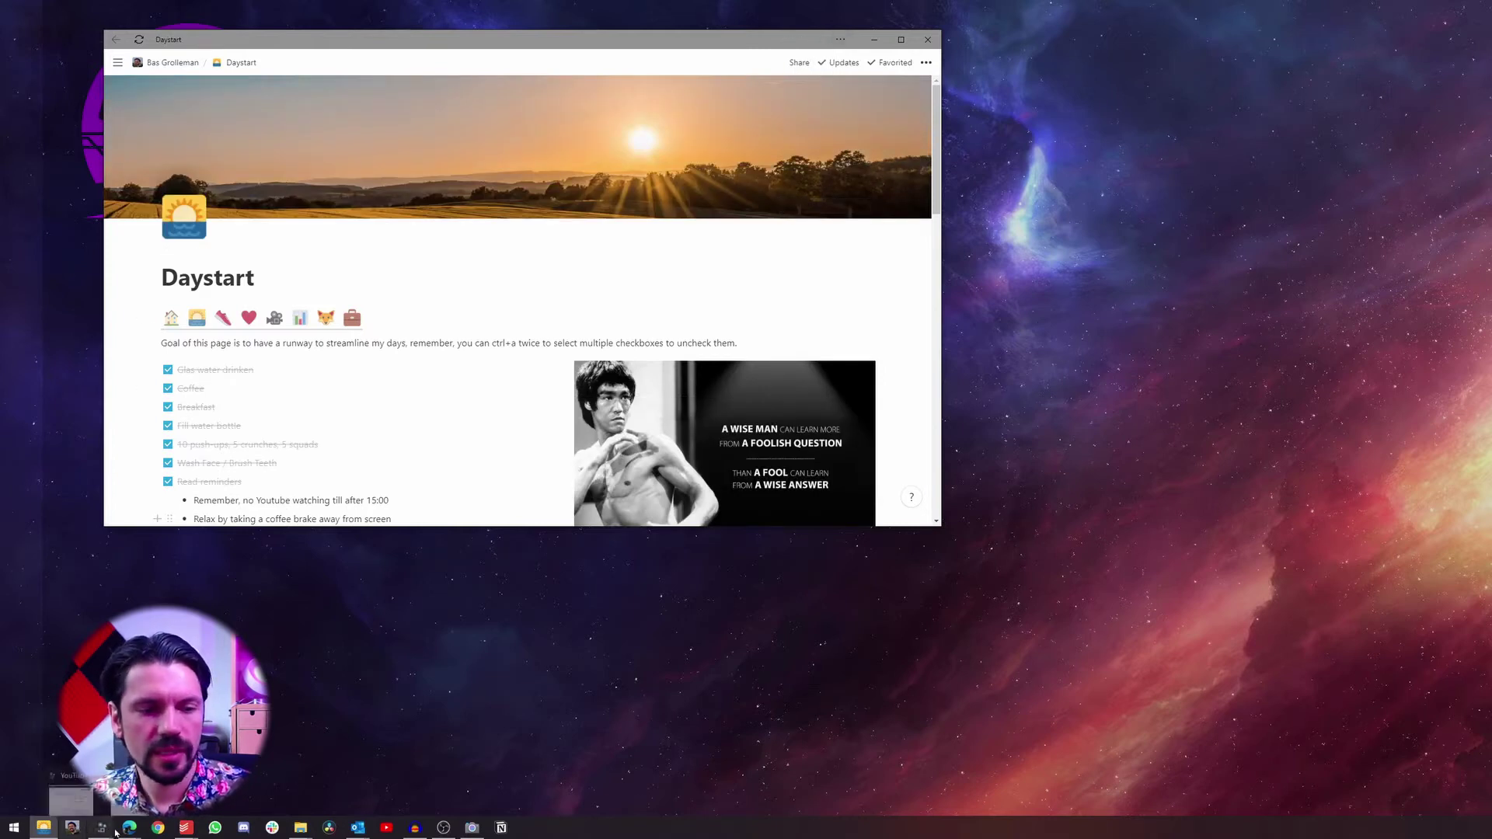
left_click(85, 830)
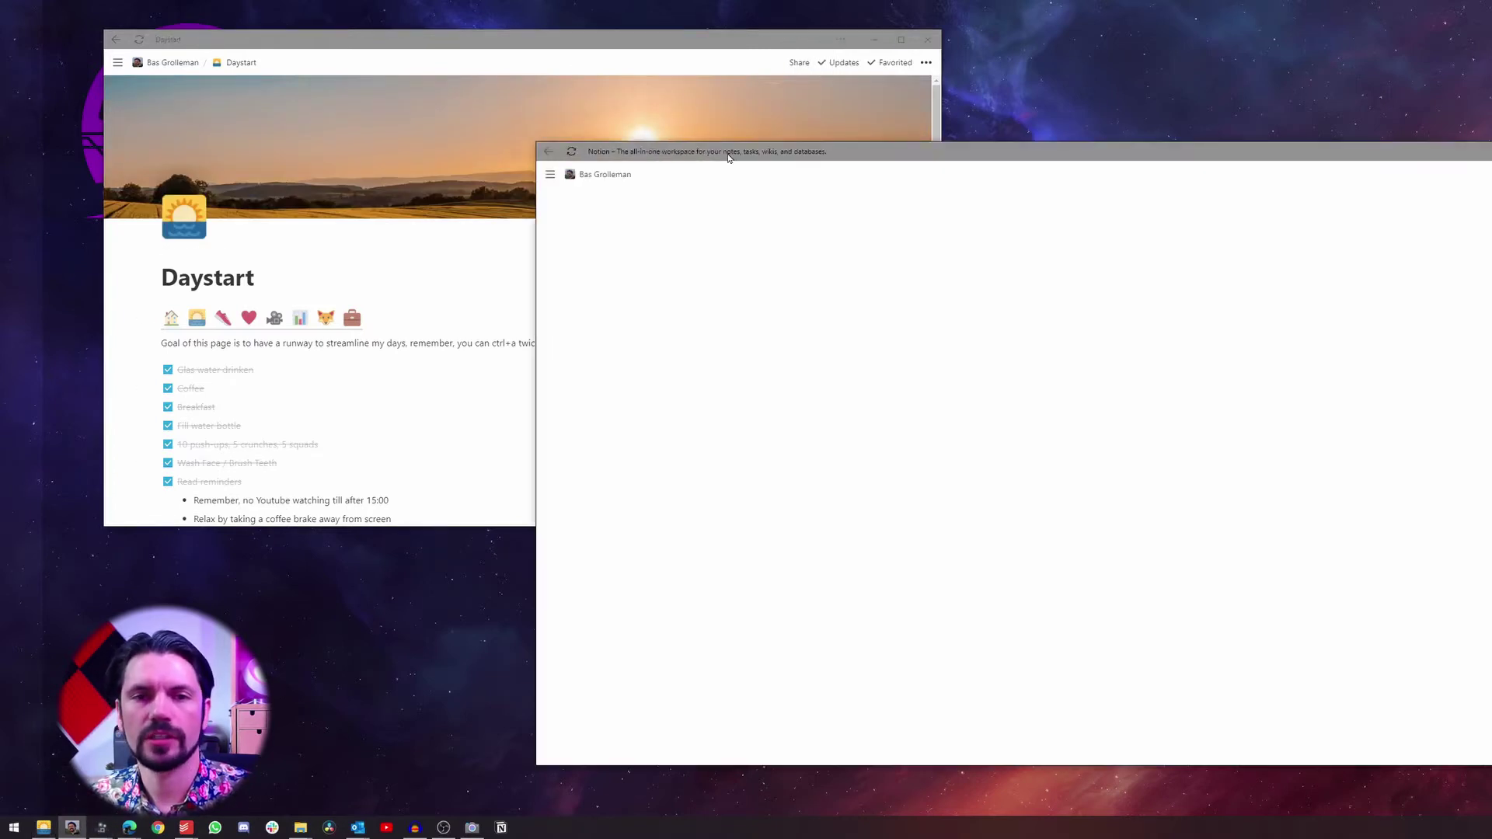
left_click(45, 829)
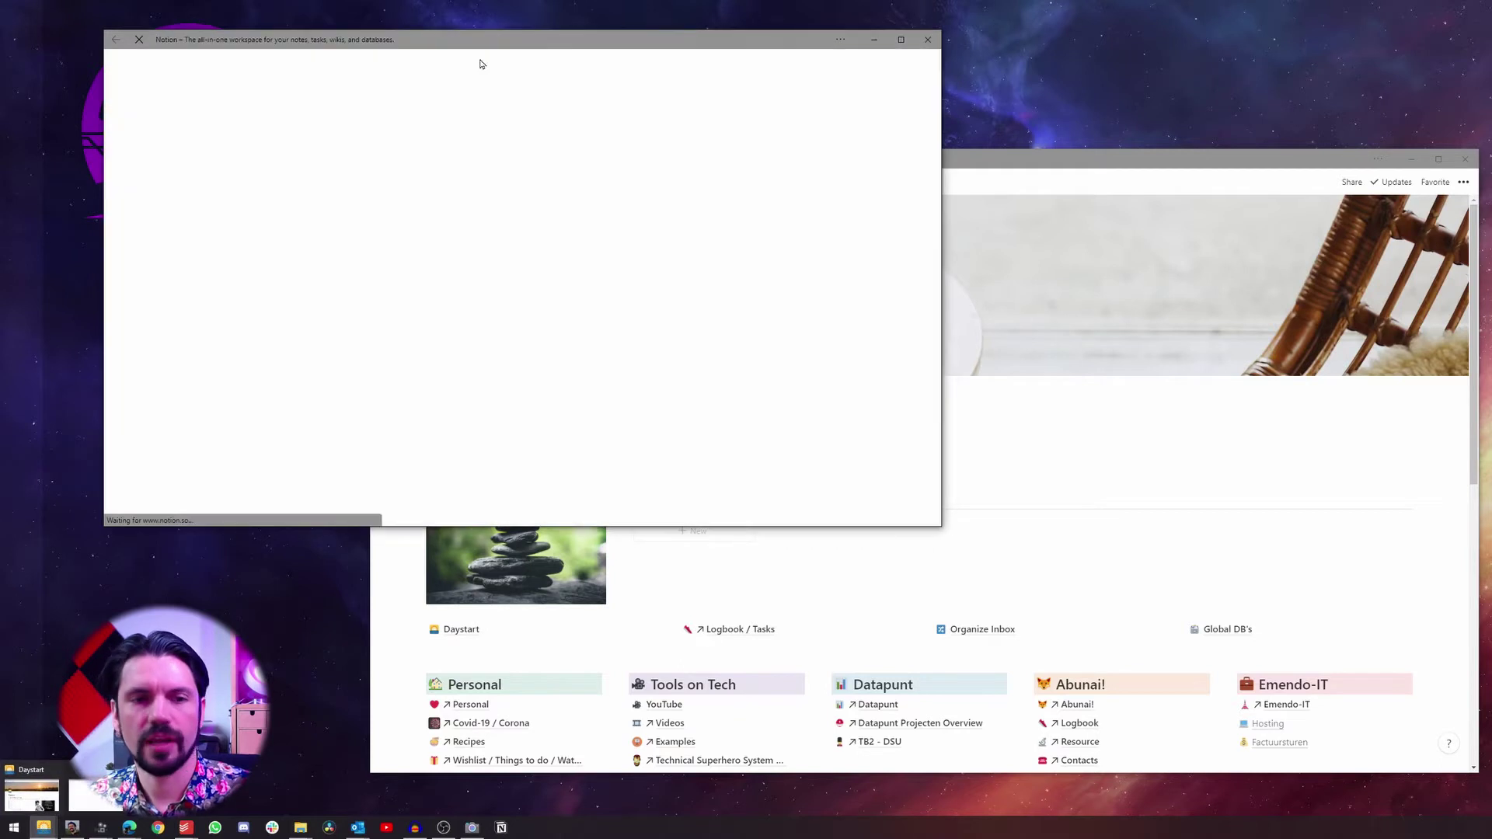
left_click_drag(494, 31, 440, 258)
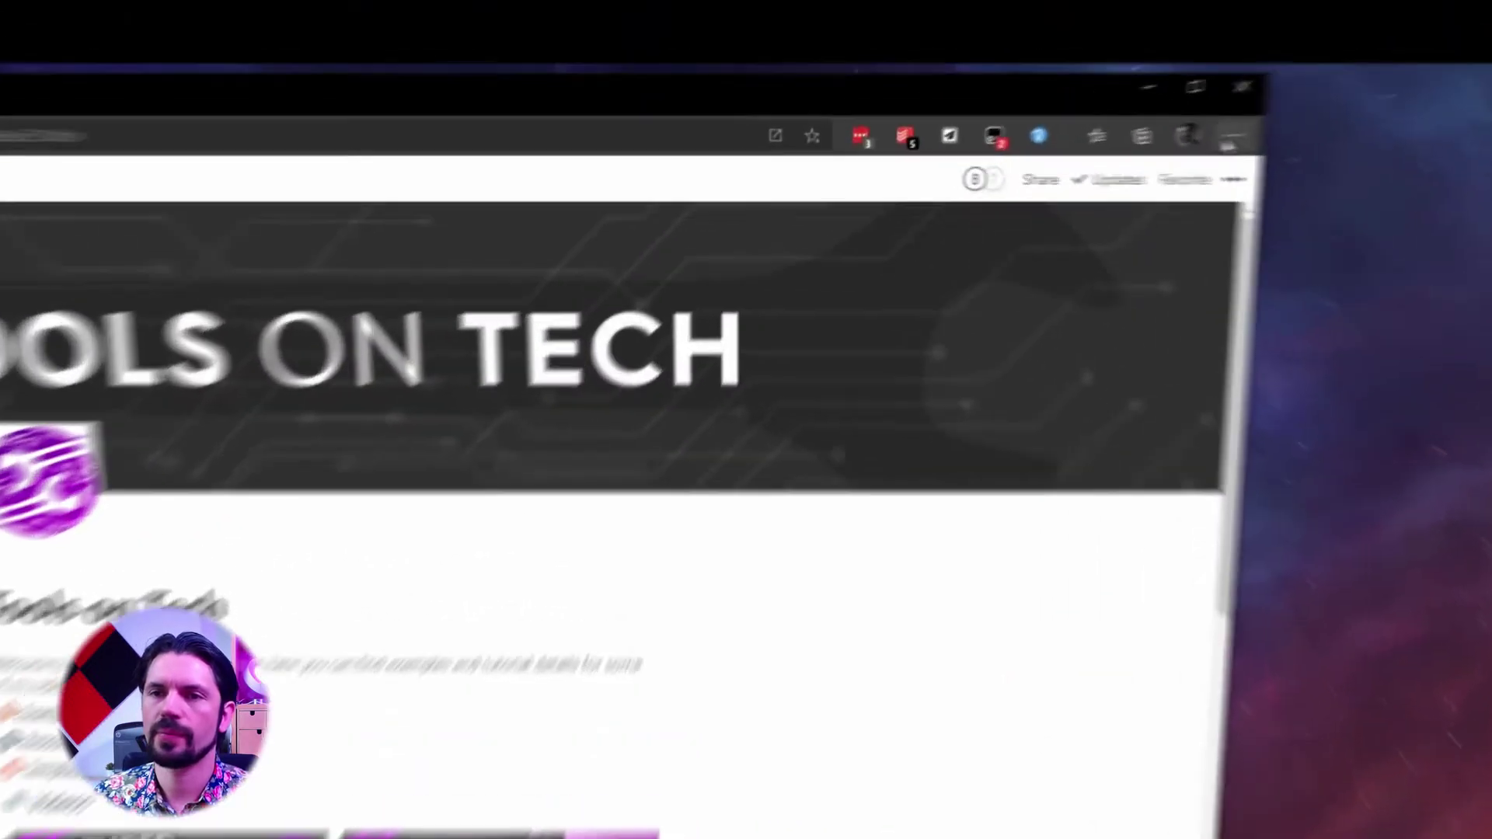
- Install the Tools on Tech page as an Edge app, keeping the name Tools on Tech
left_click(1109, 41)
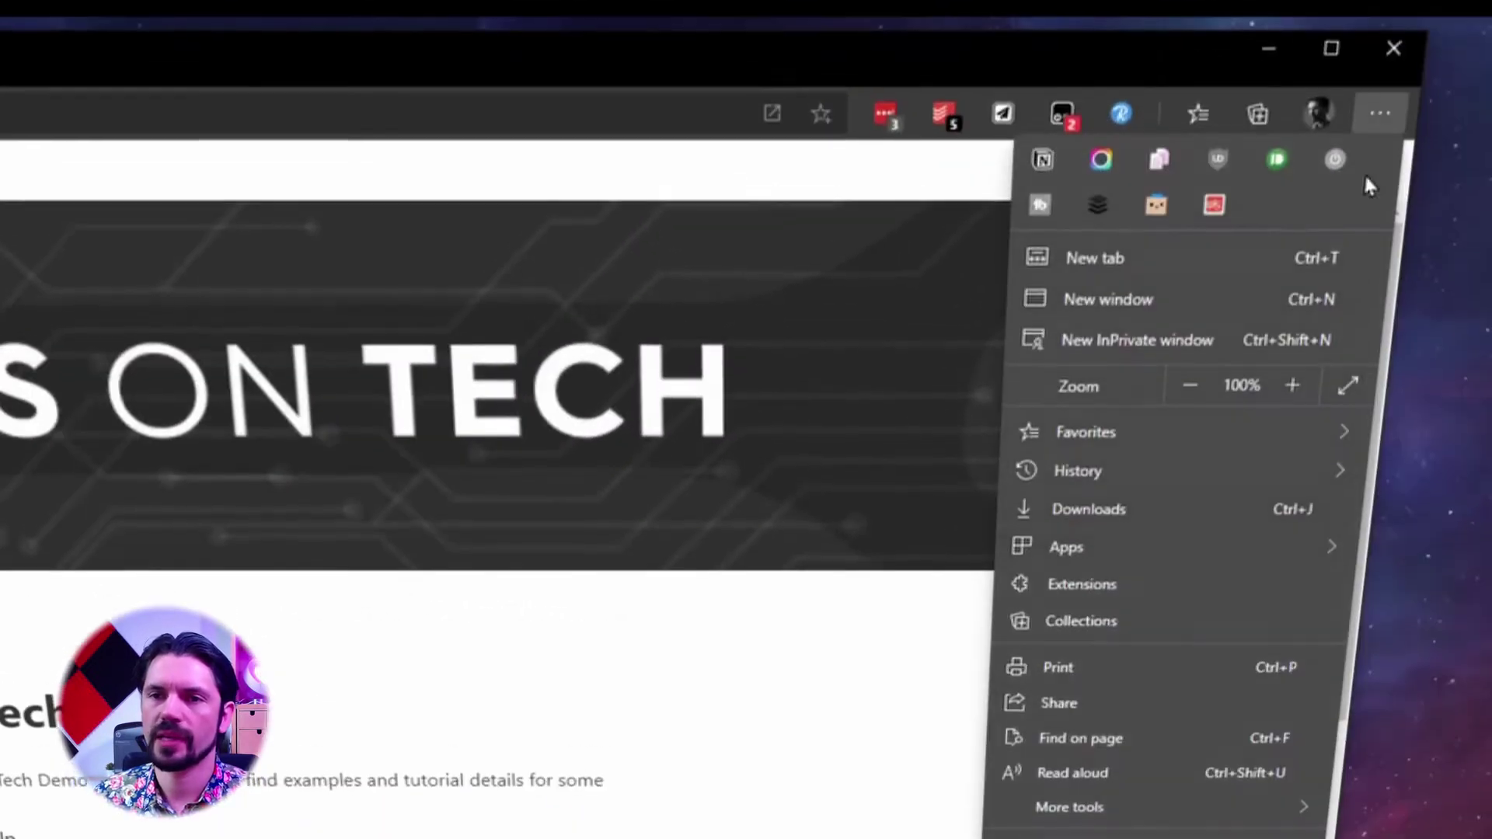
mouse_move(1185, 548)
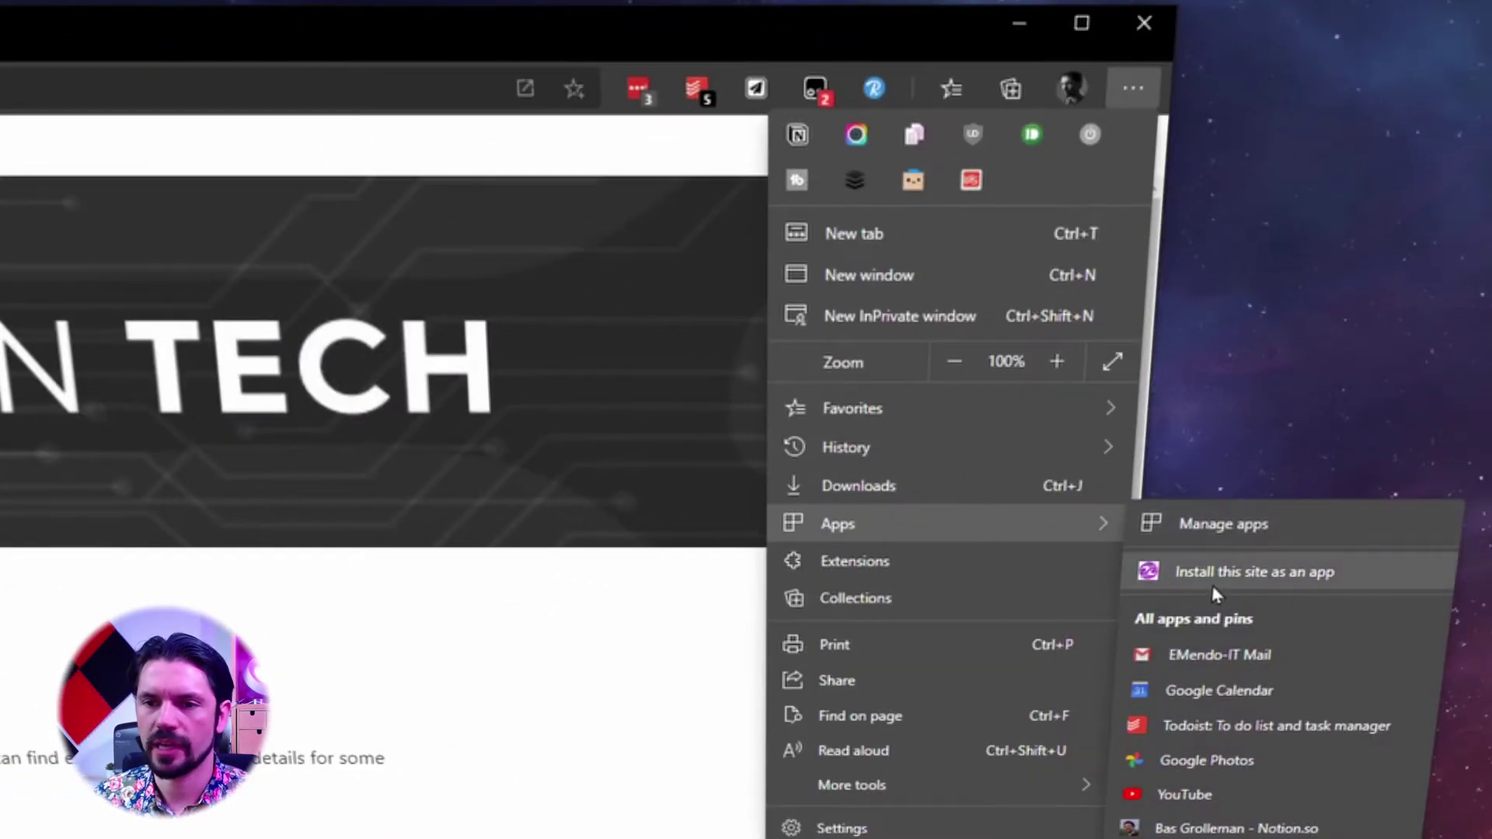
left_click(1330, 576)
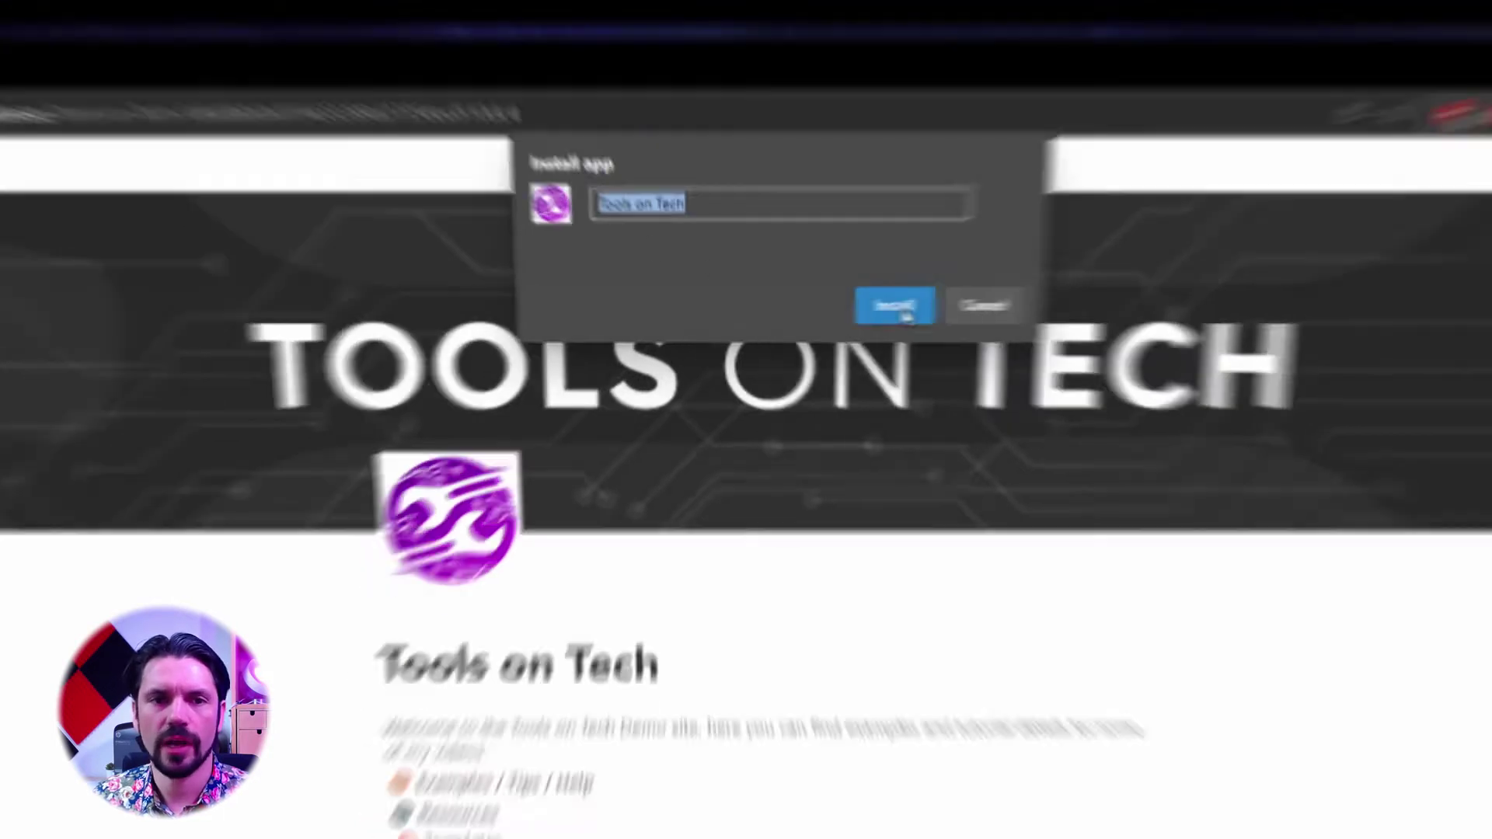
left_click(902, 308)
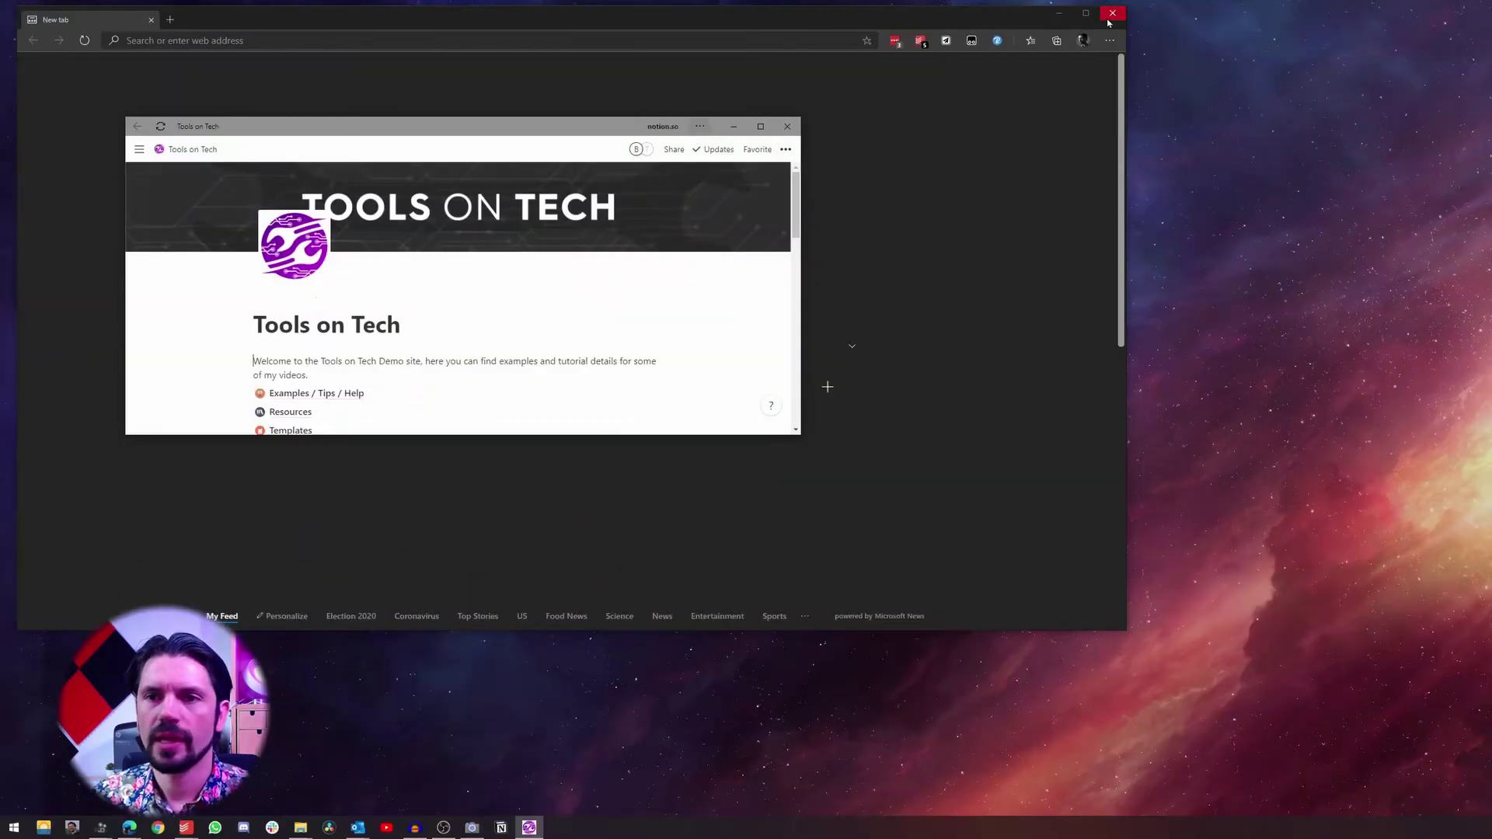
- Close Edge and enlarge the Tools on Tech app window
left_click(1109, 14)
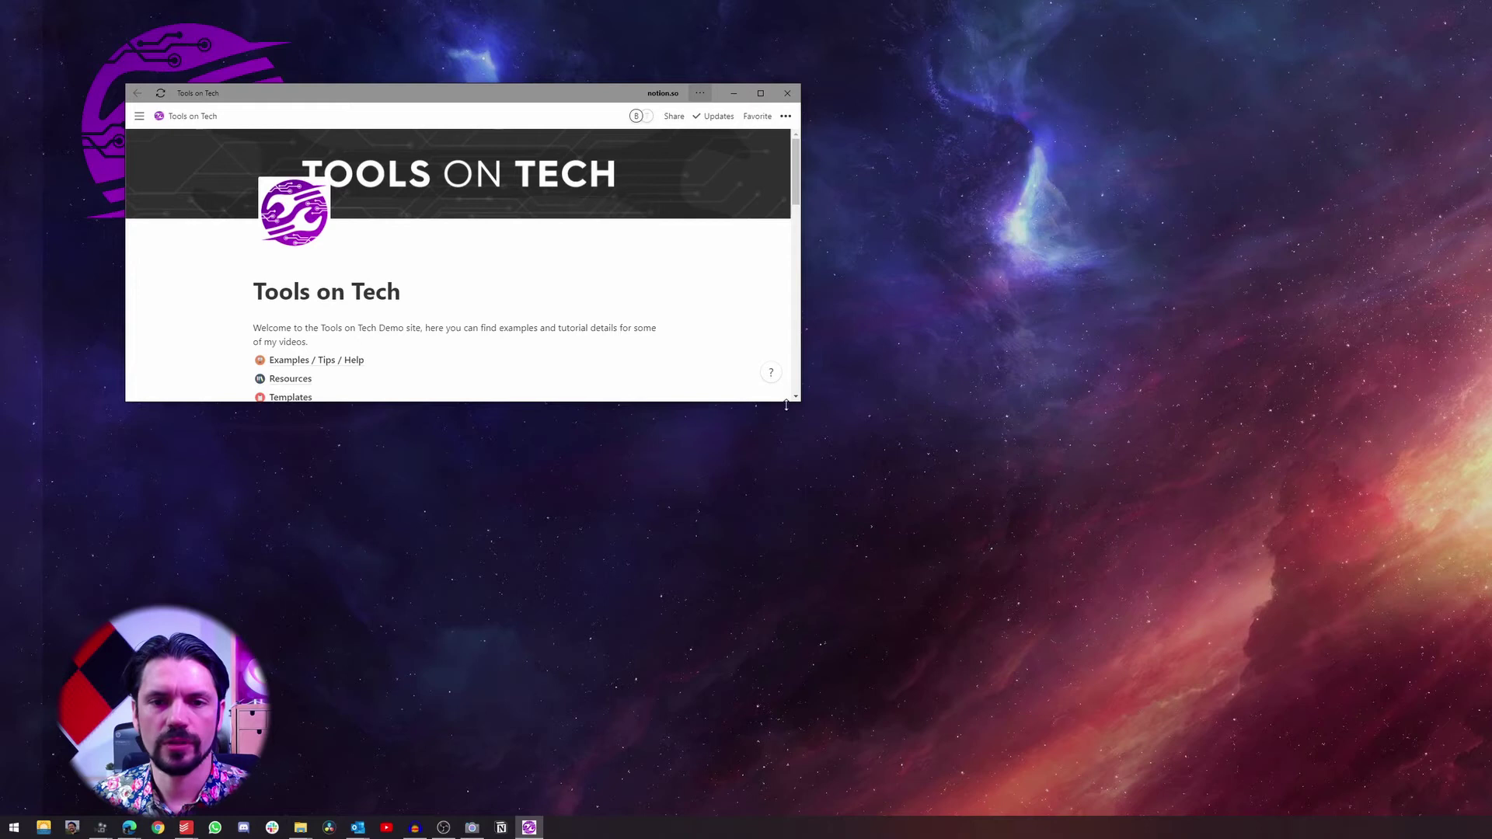
left_click_drag(798, 402, 969, 603)
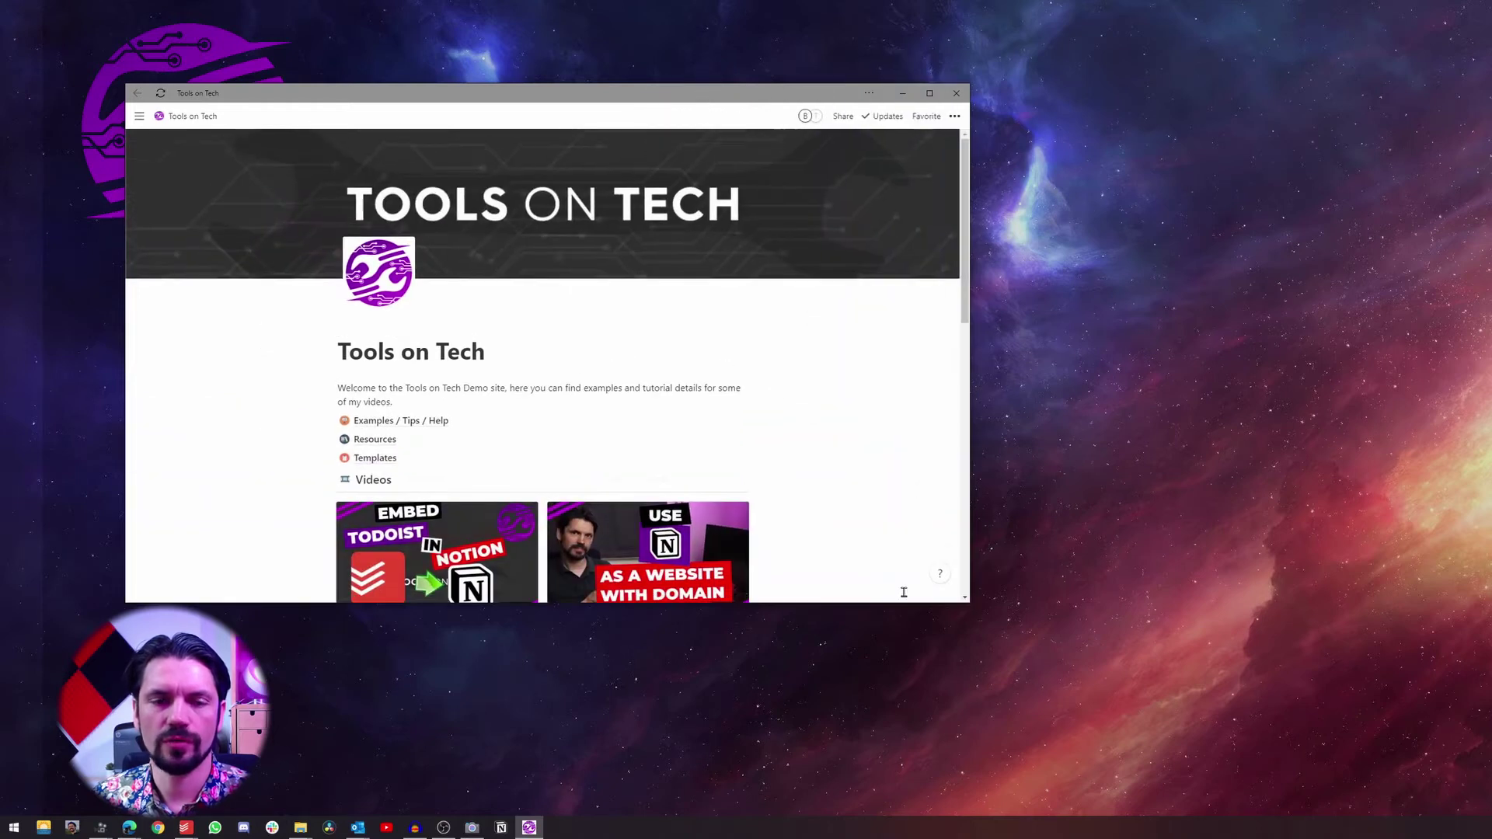
scroll(505, 405, "down", 4)
scroll(536, 458, "up", 4)
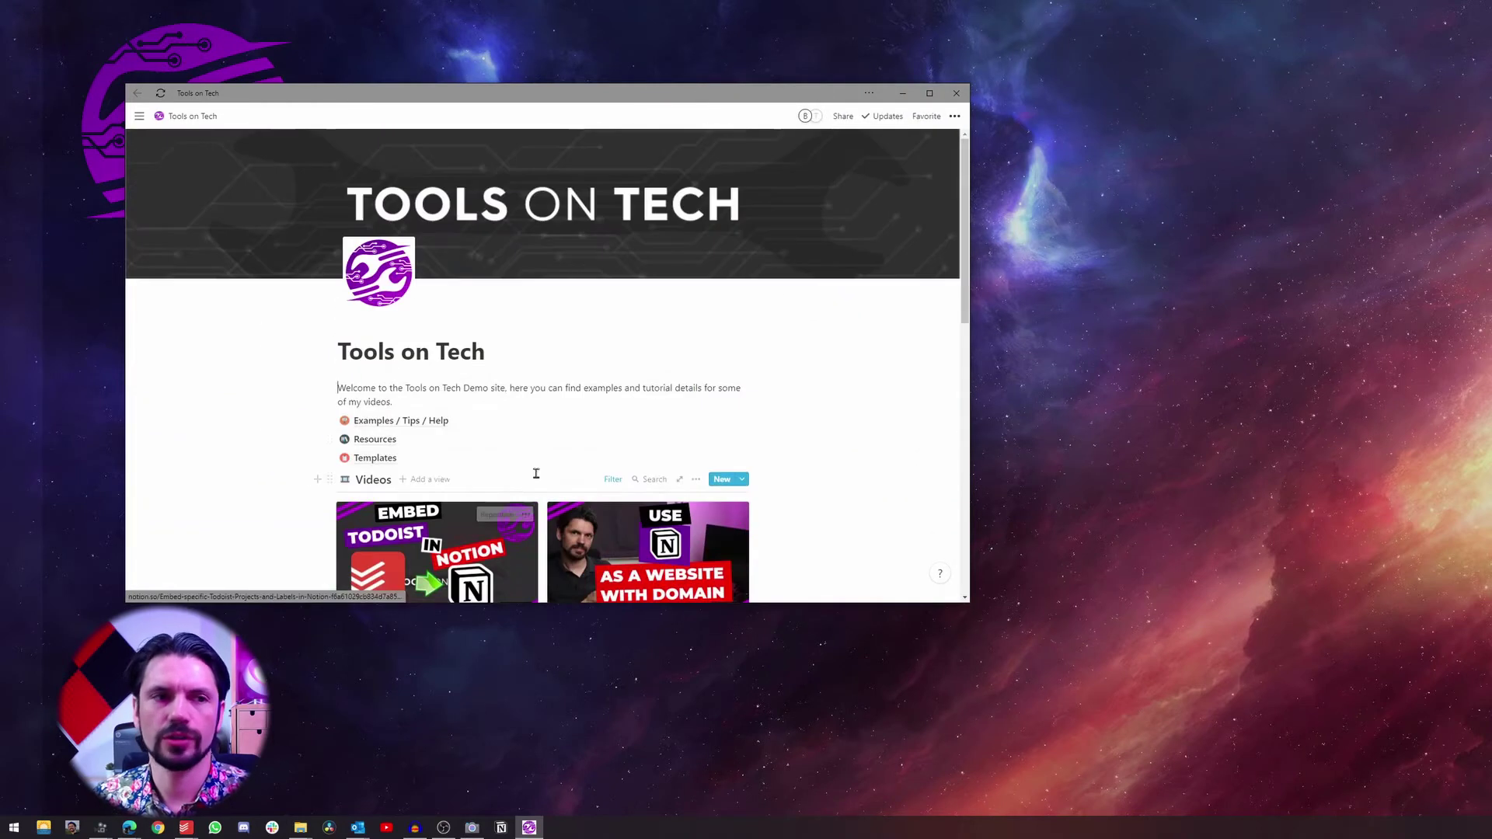
- Pin the Tools on Tech app to the taskbar, close it, and relaunch it from there
right_click(529, 828)
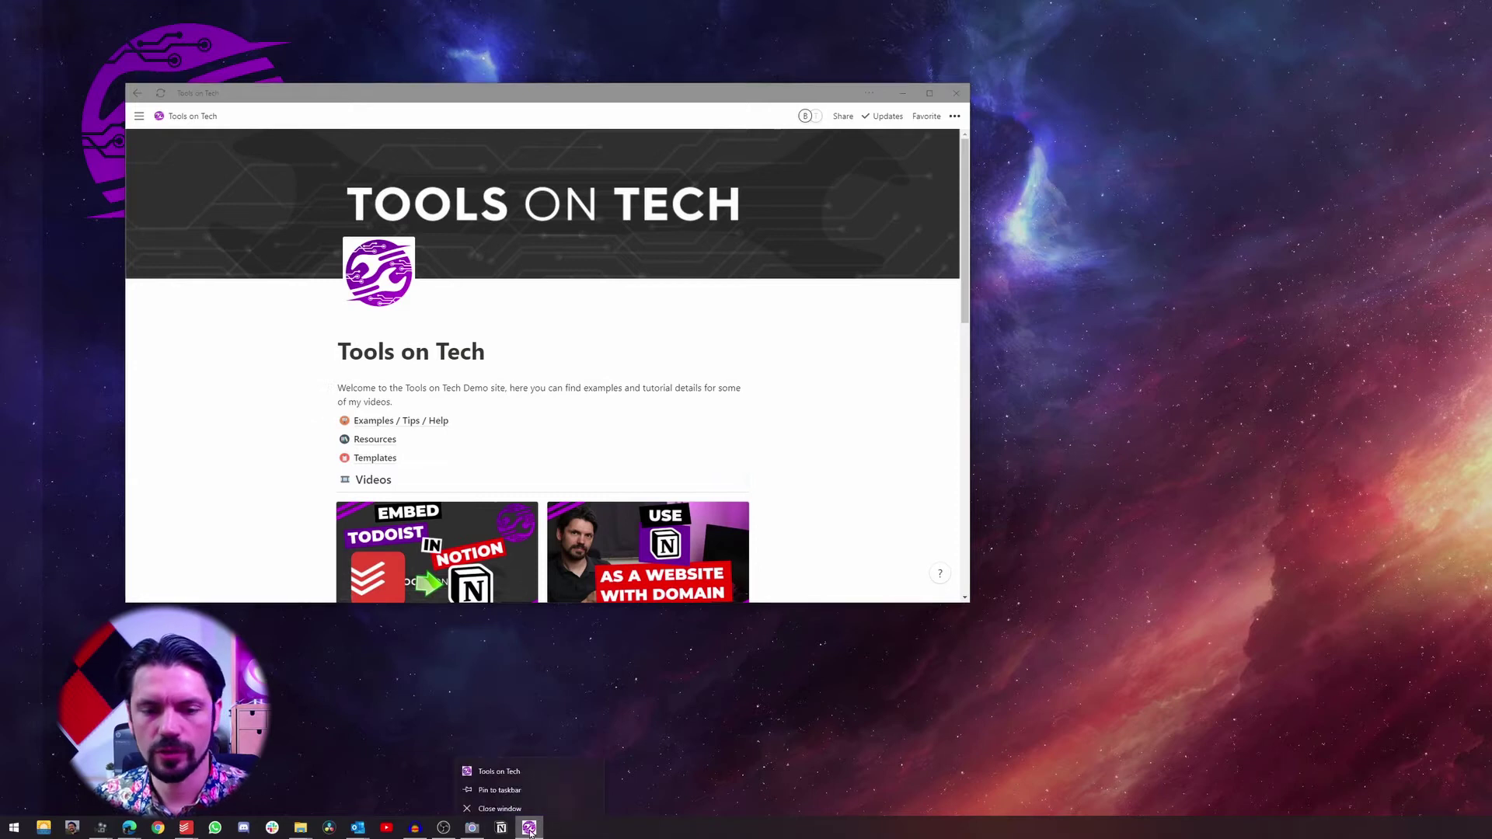
left_click(517, 802)
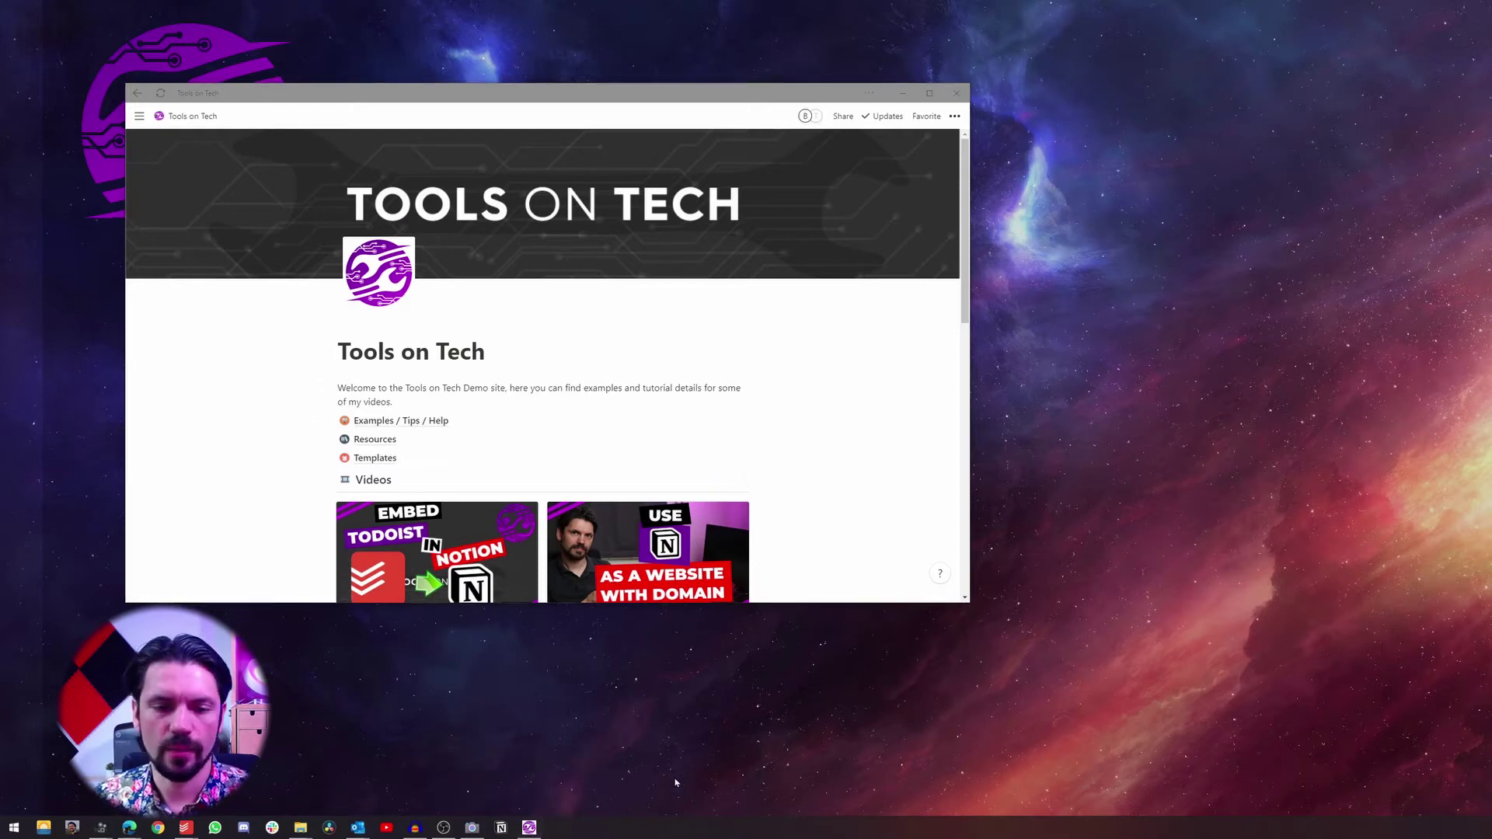
left_click(956, 94)
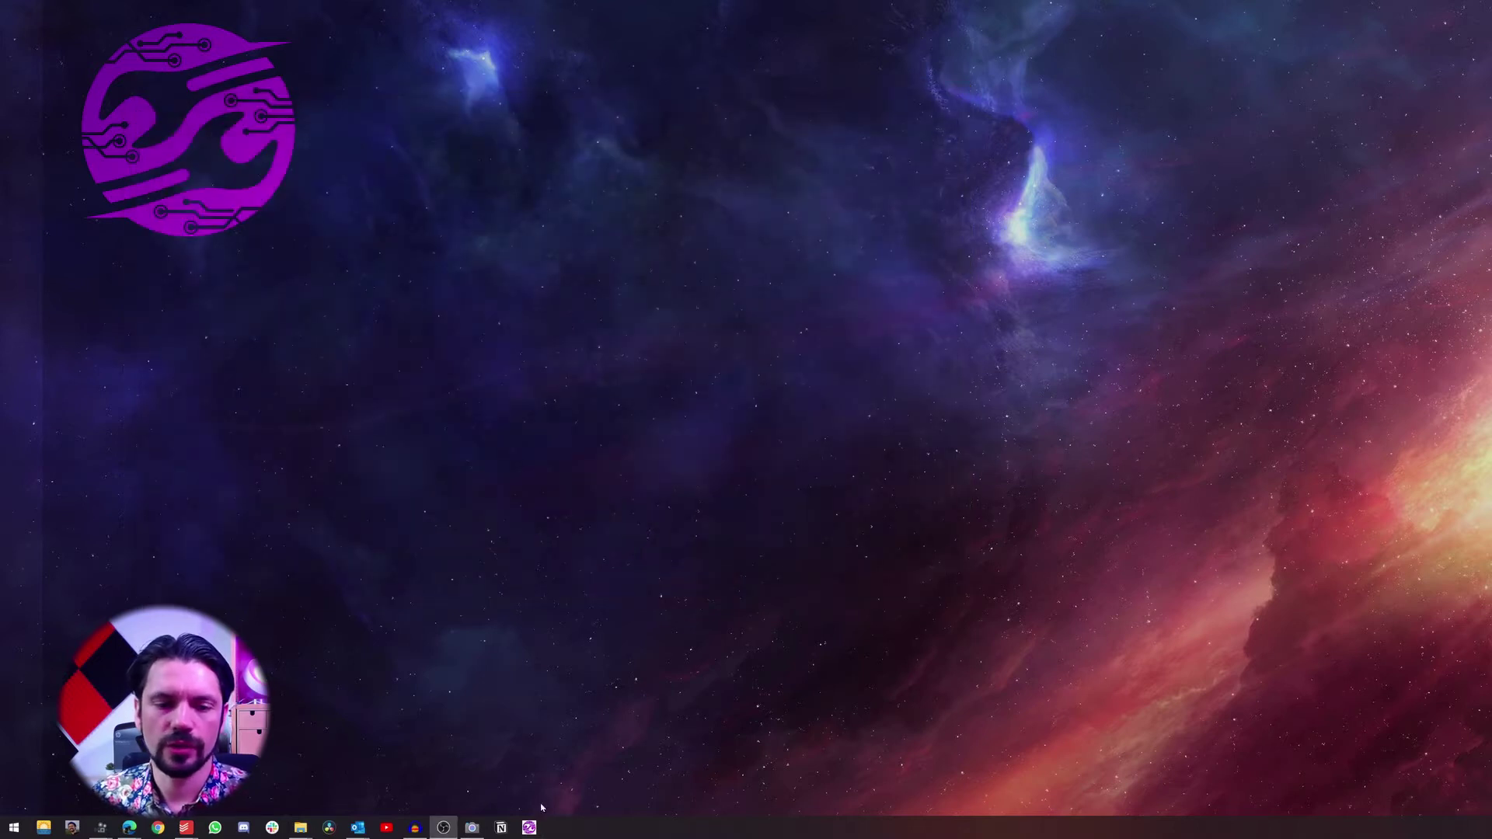
left_click(530, 828)
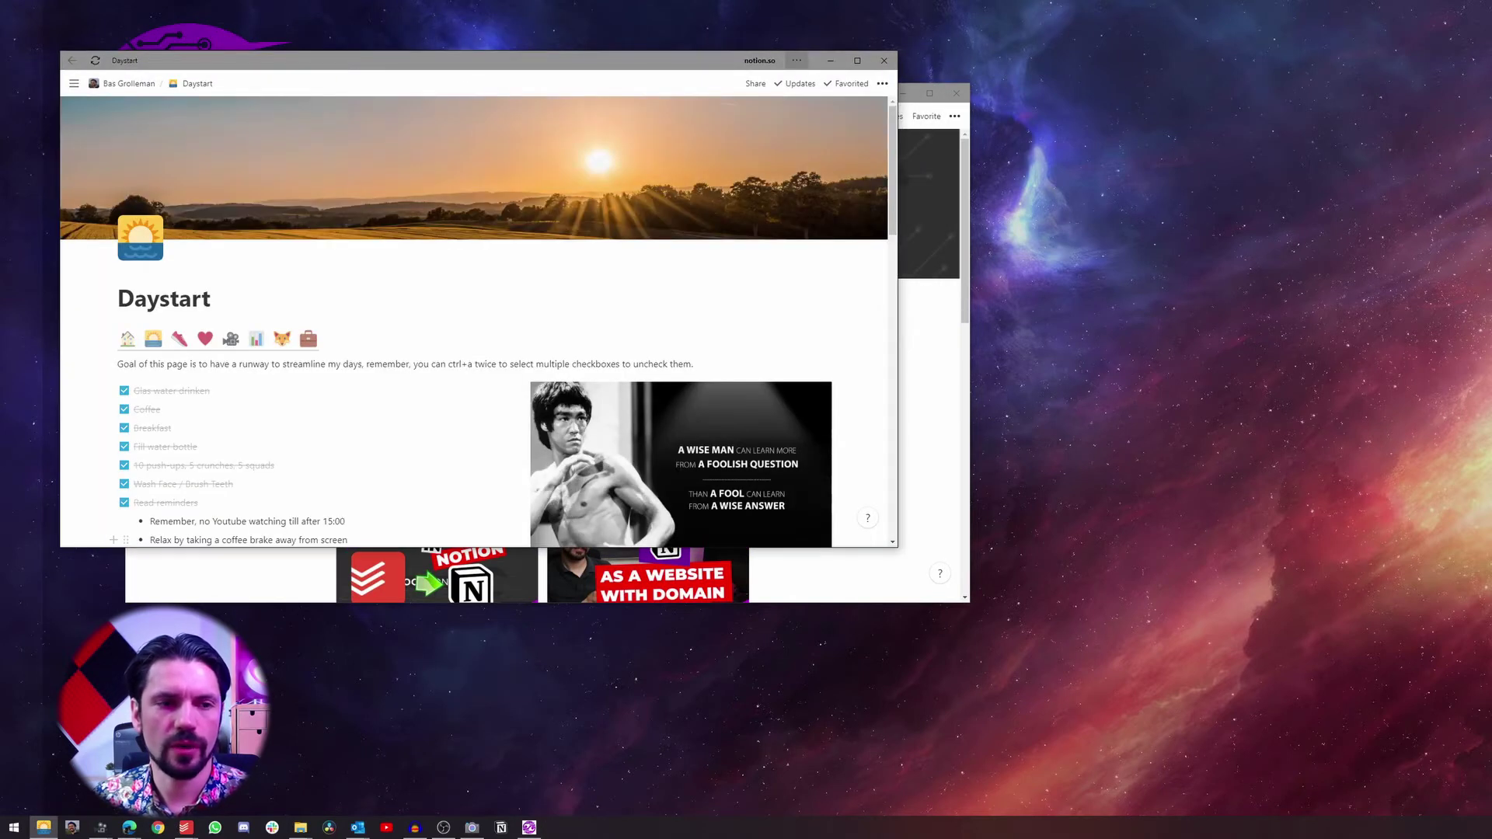
- Bring the Tools on Tech window in front of Daystart using its taskbar icon
left_click(529, 828)
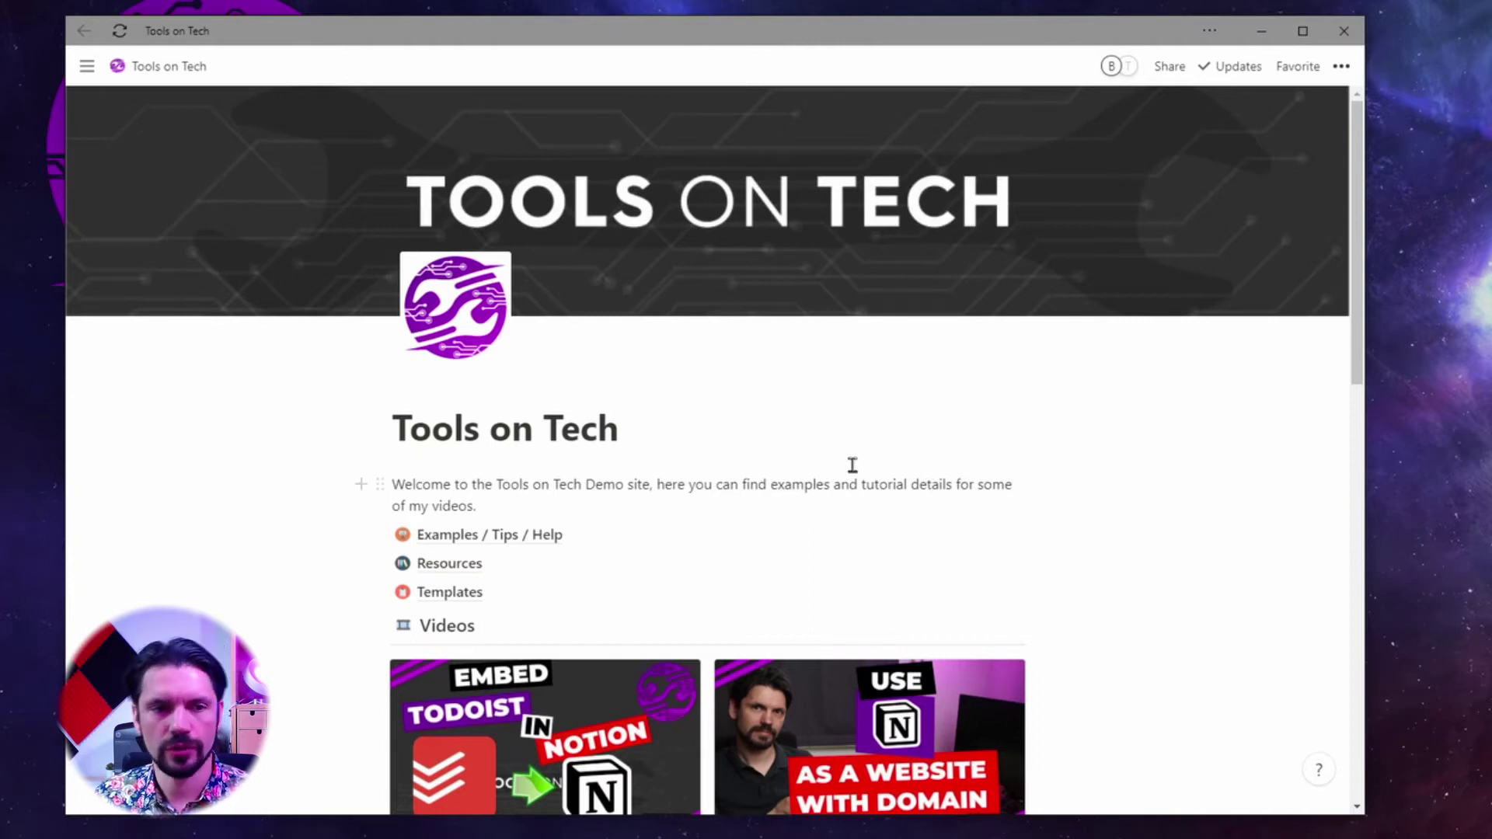
- Select the 'Tools on Tech' title, add it to Todoist, then deselect it
left_click_drag(614, 430, 390, 429)
right_click(538, 432)
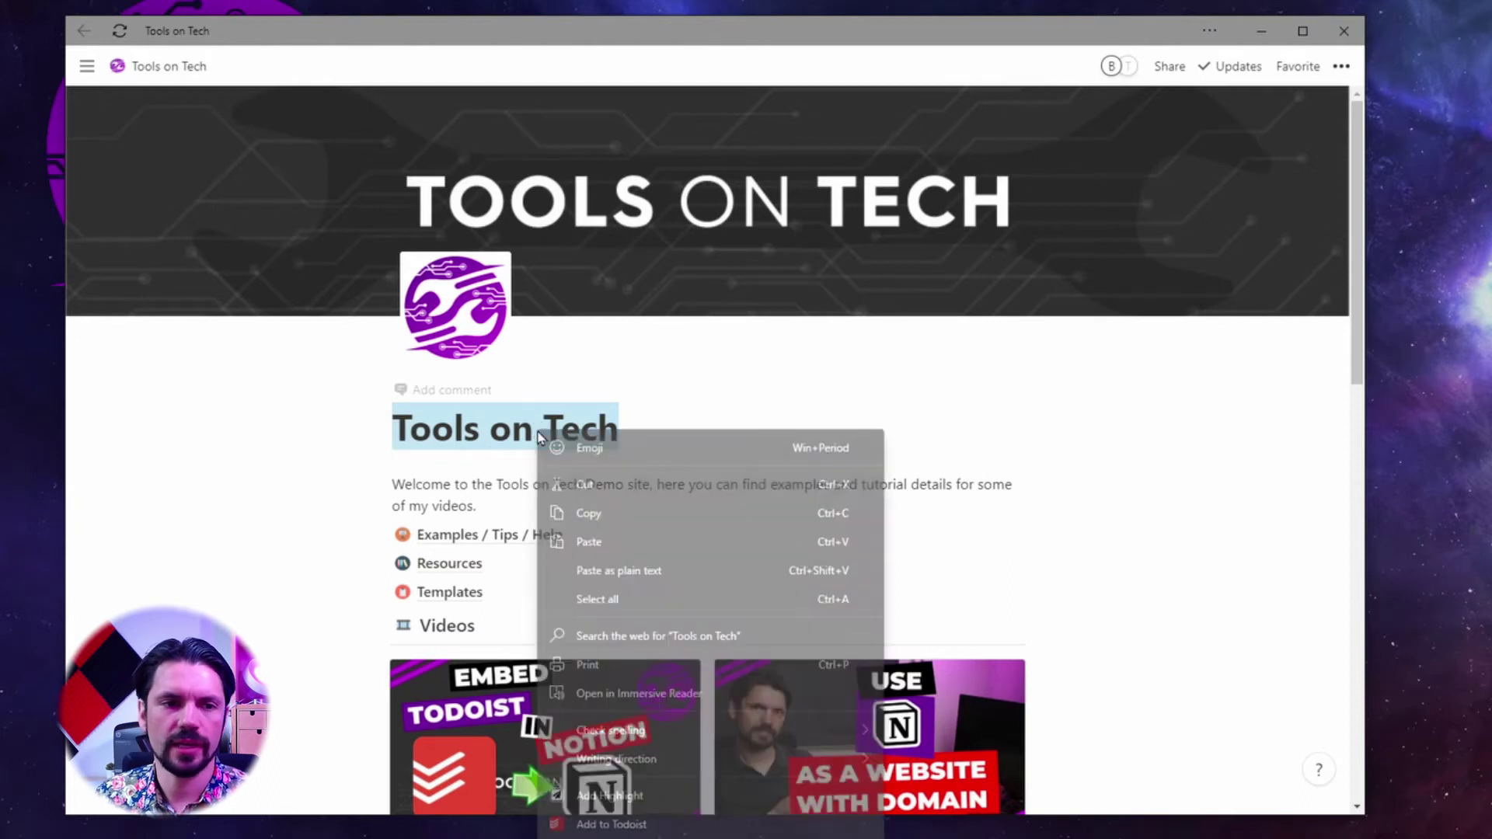
left_click(626, 826)
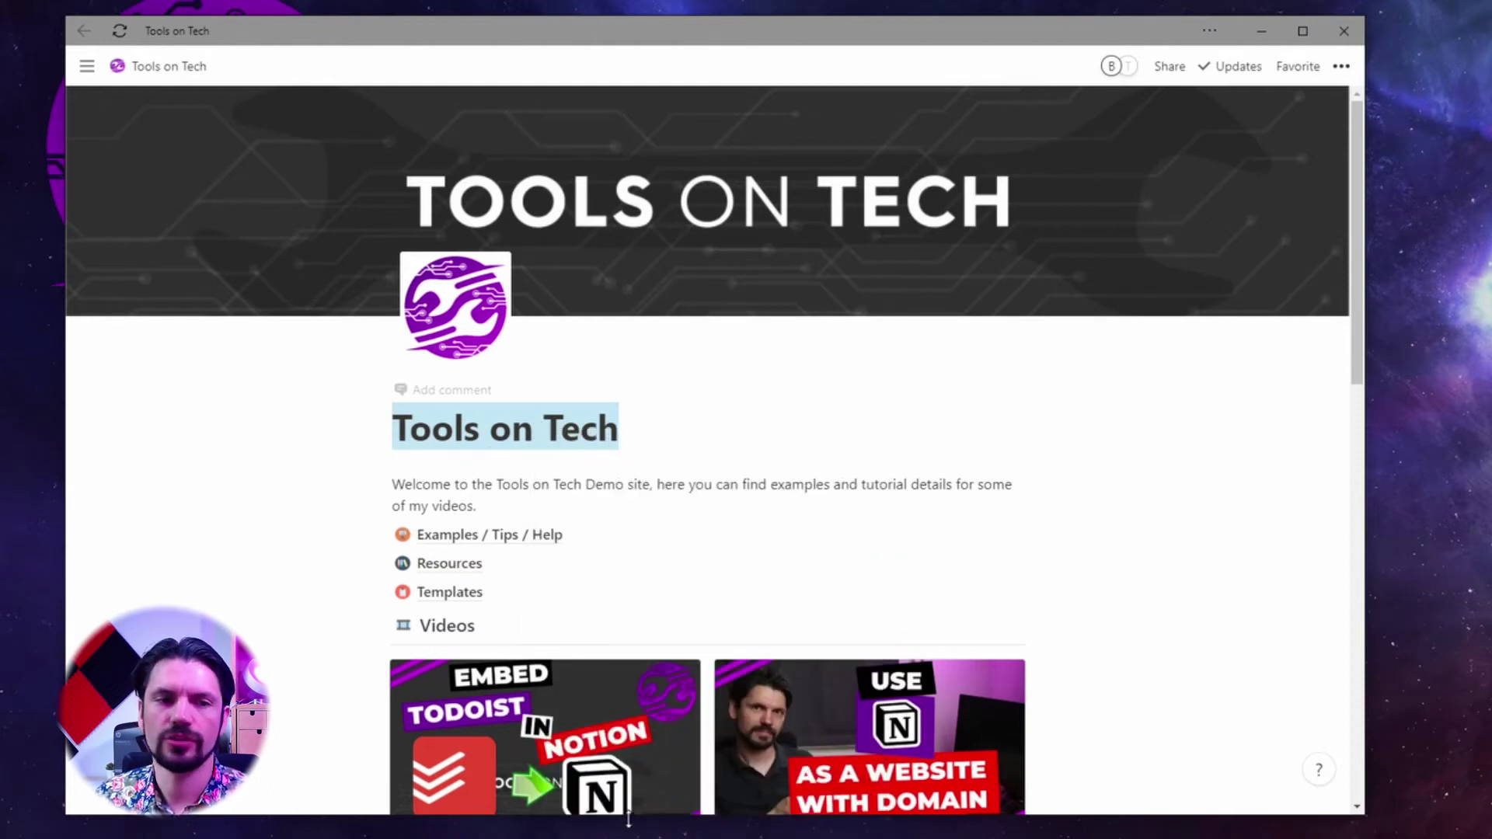
left_click(698, 499)
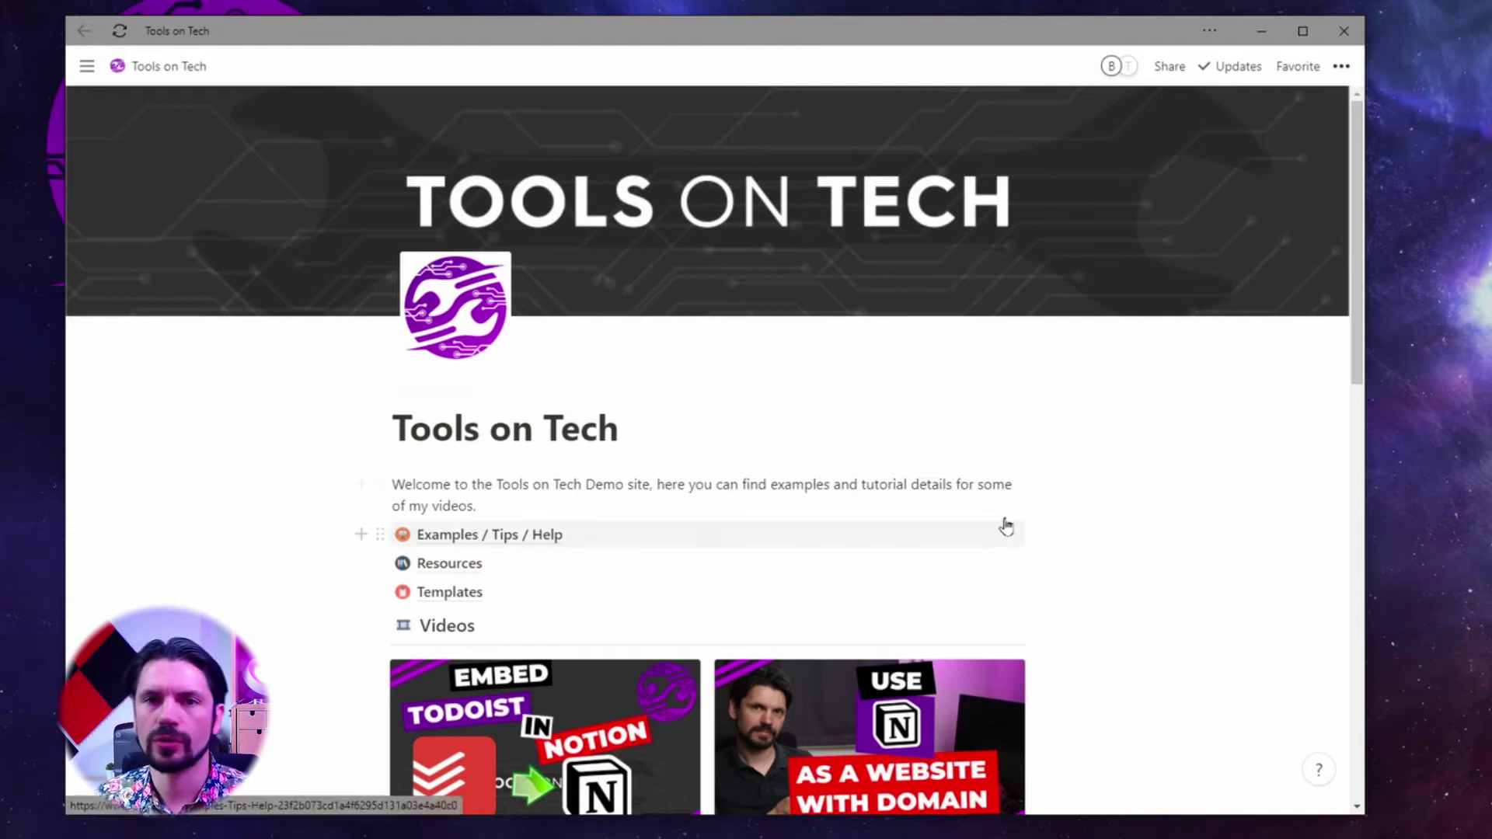
left_click(1211, 31)
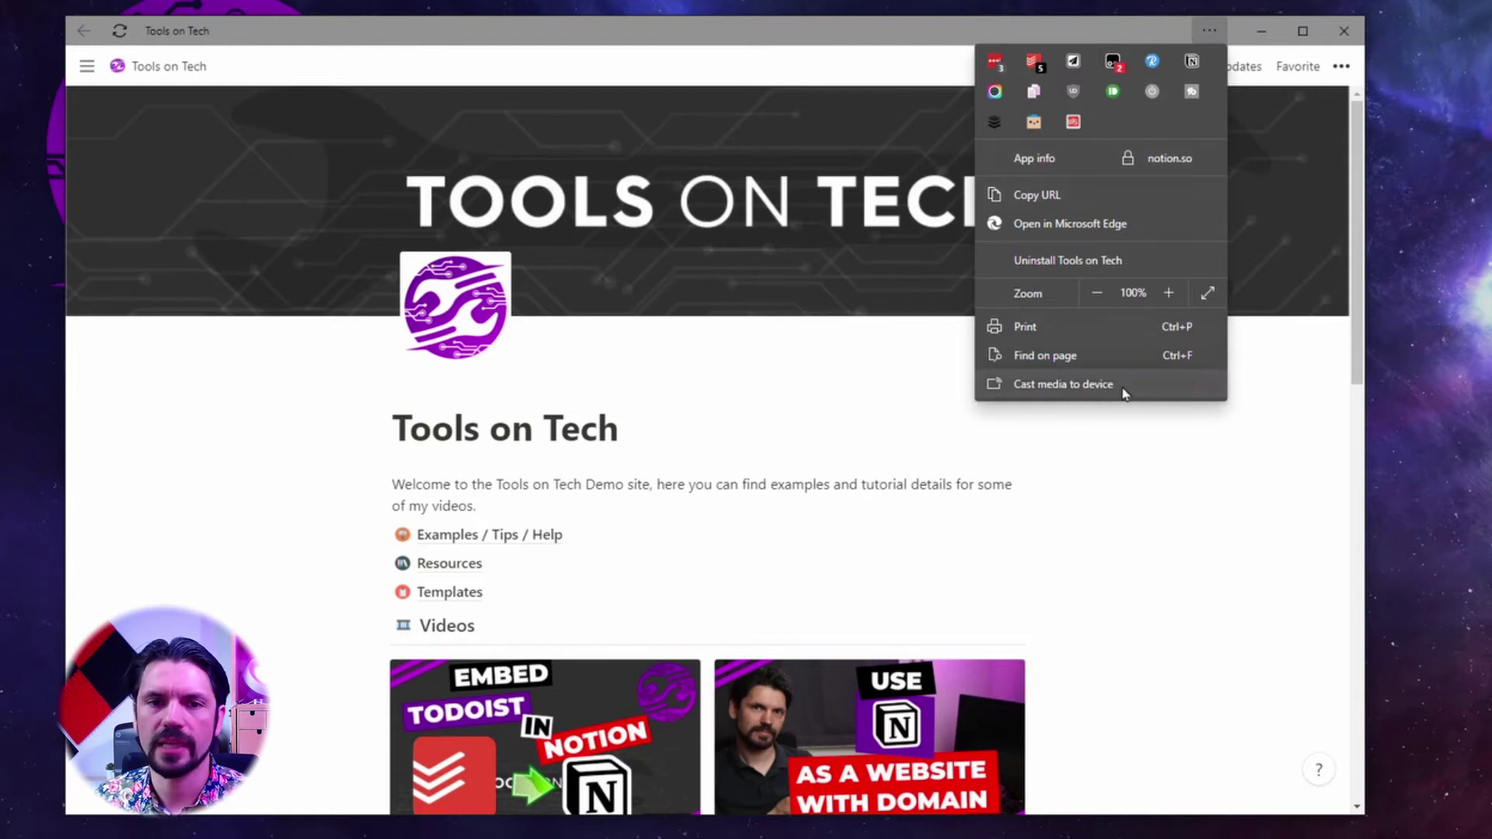
left_click(1073, 536)
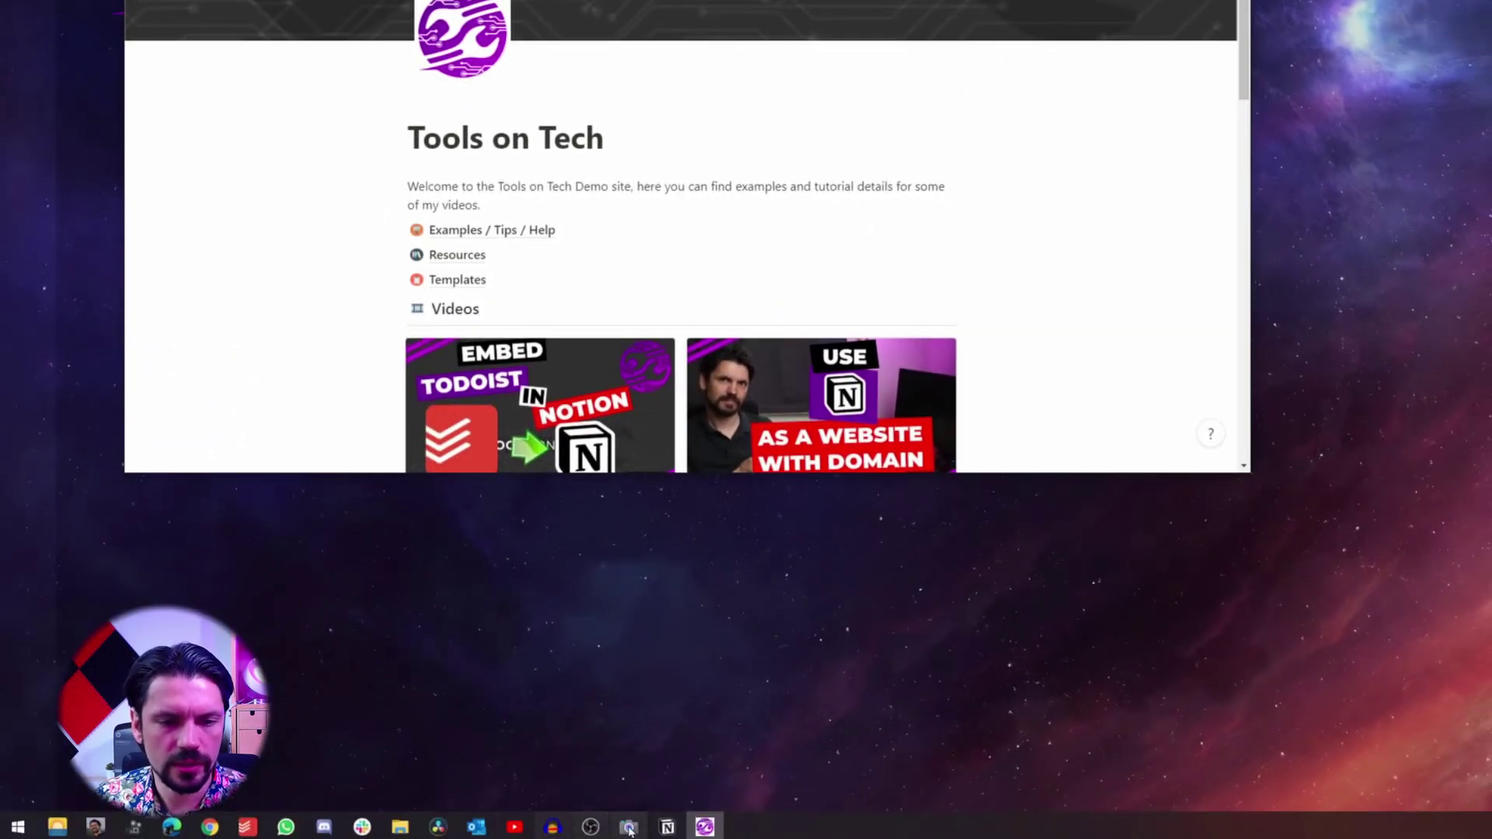
left_click(17, 826)
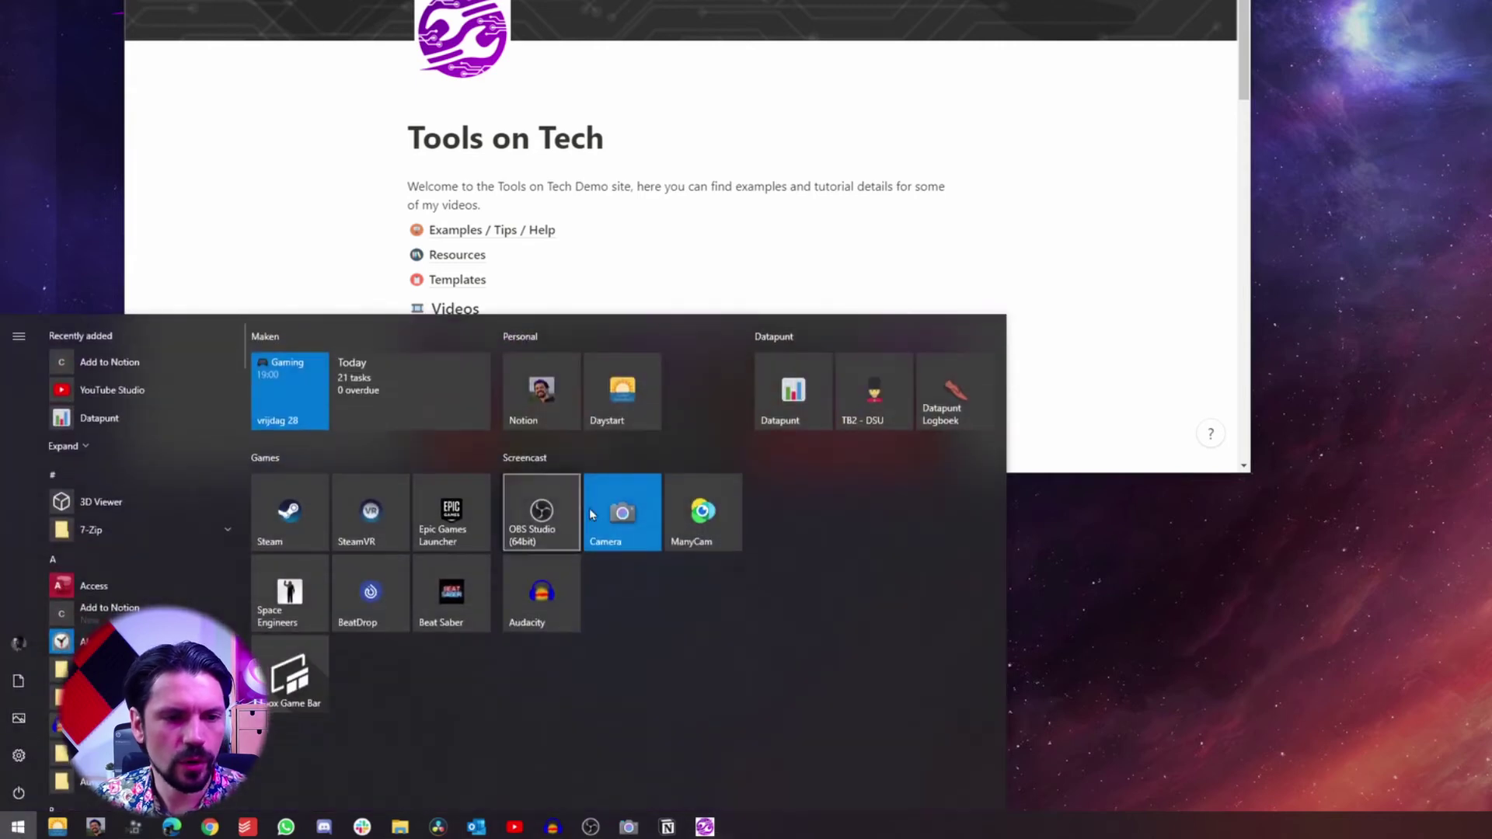